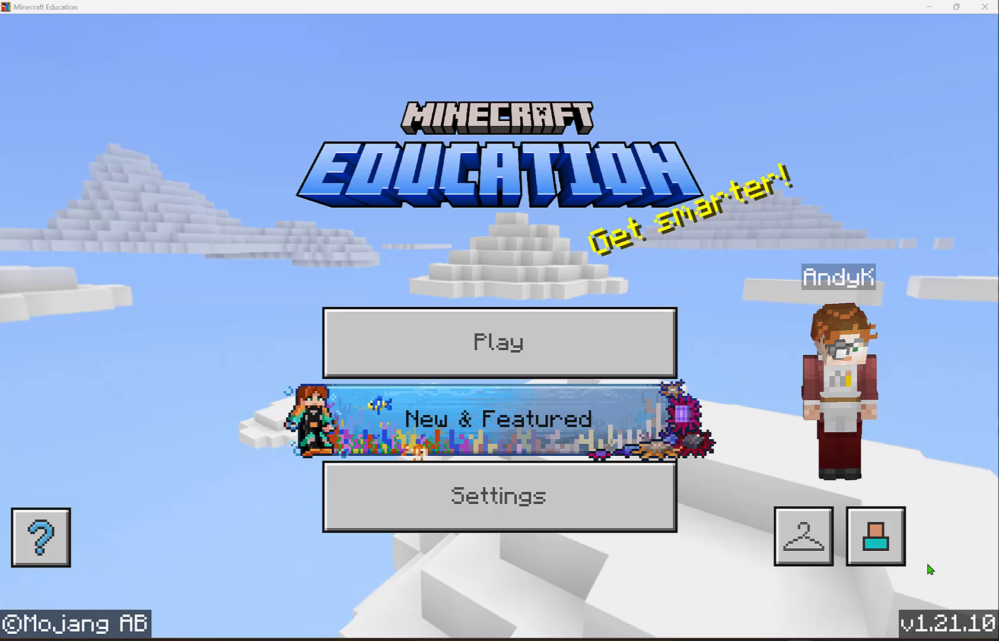
Browse the skin packs, including Friends!, and confirm the Everyday Heroes astronaut skin
click(812, 547)
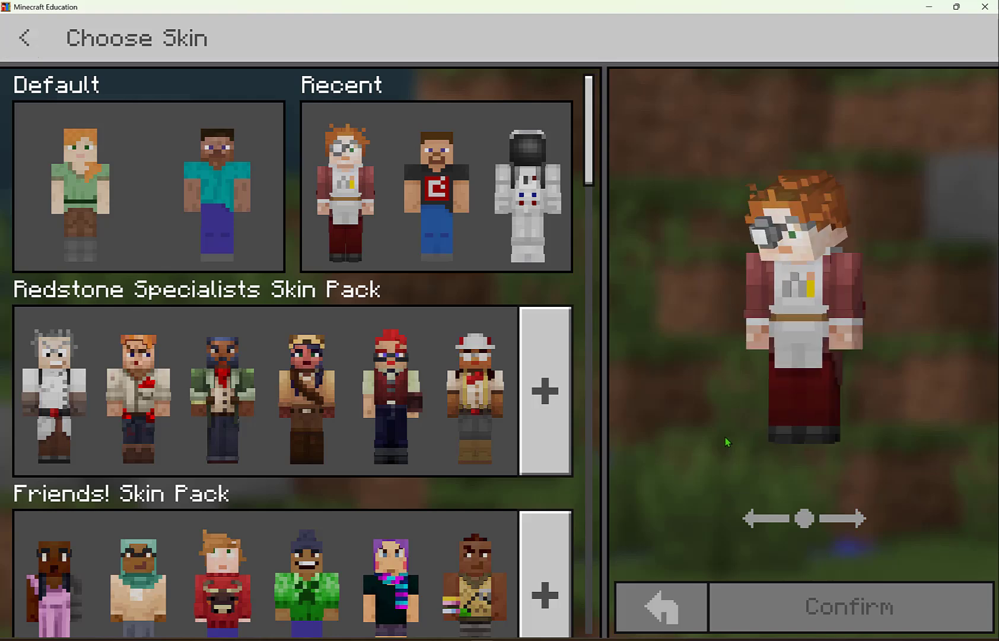
scroll(458, 457, down, 4)
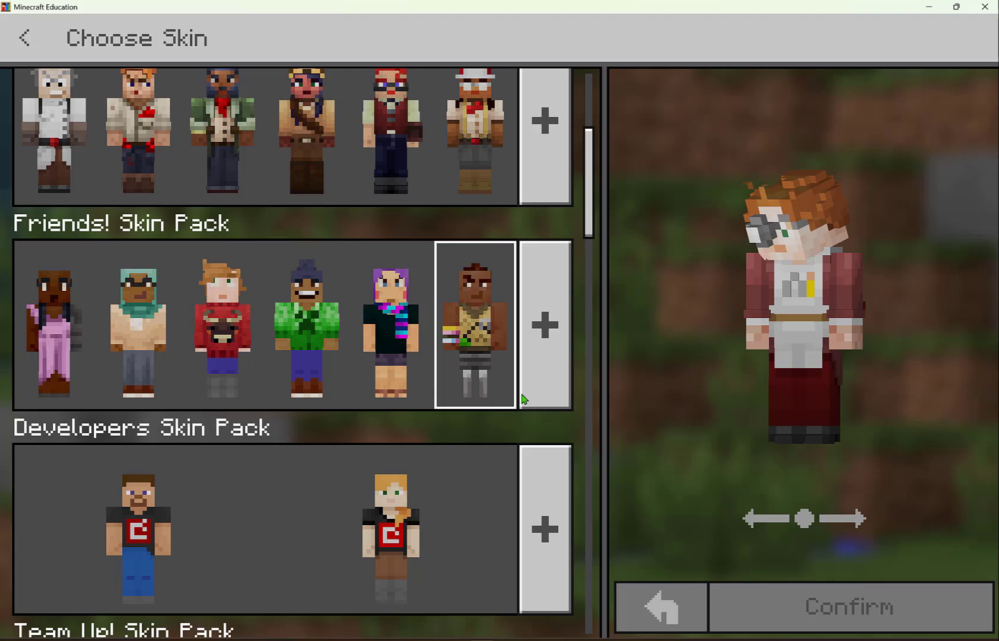
click(548, 338)
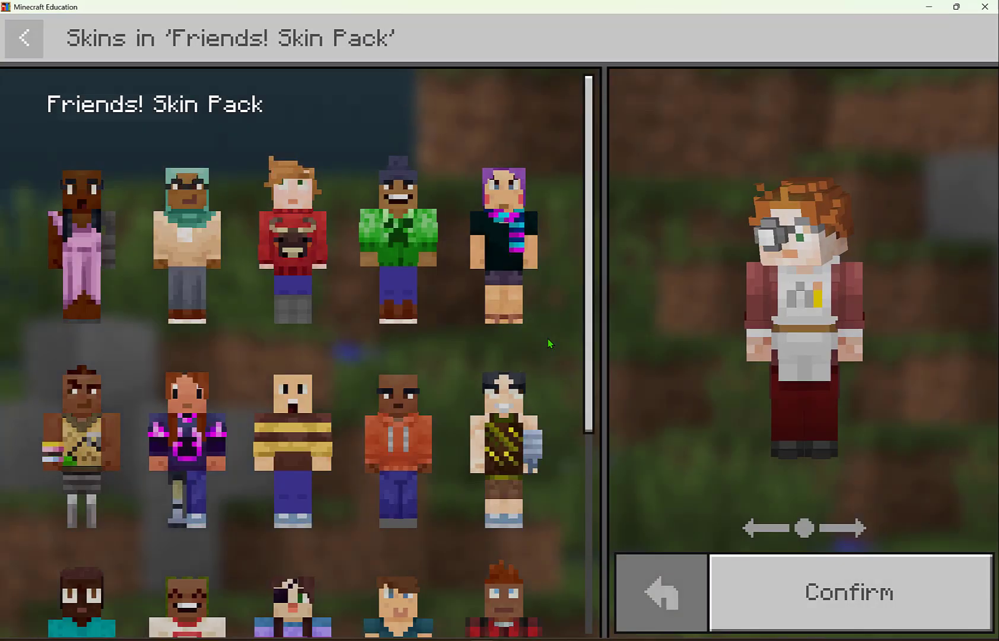
key(Escape)
scroll(124, 360, down, 7)
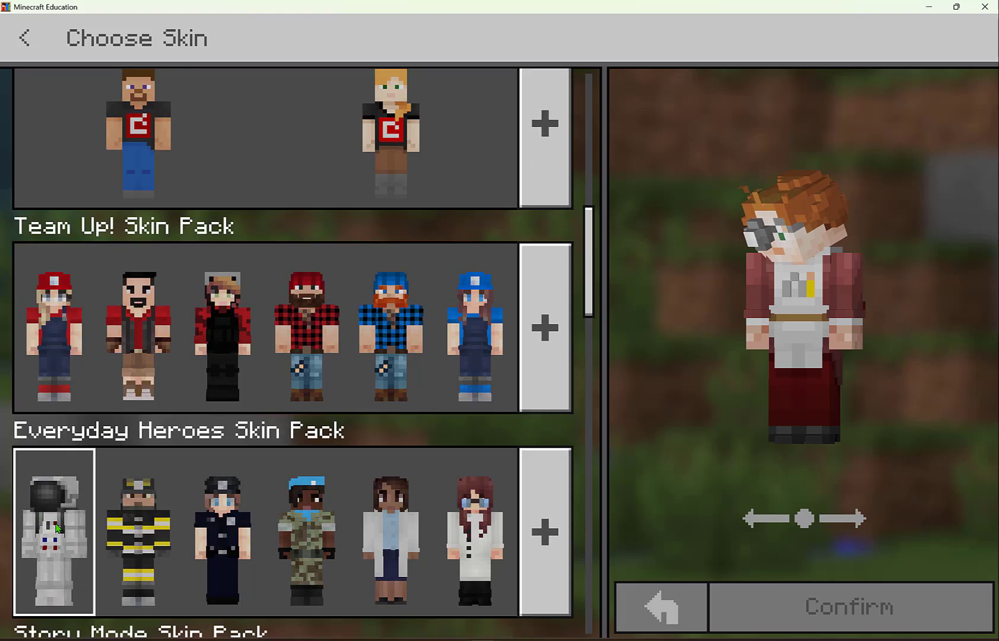
click(76, 483)
click(843, 606)
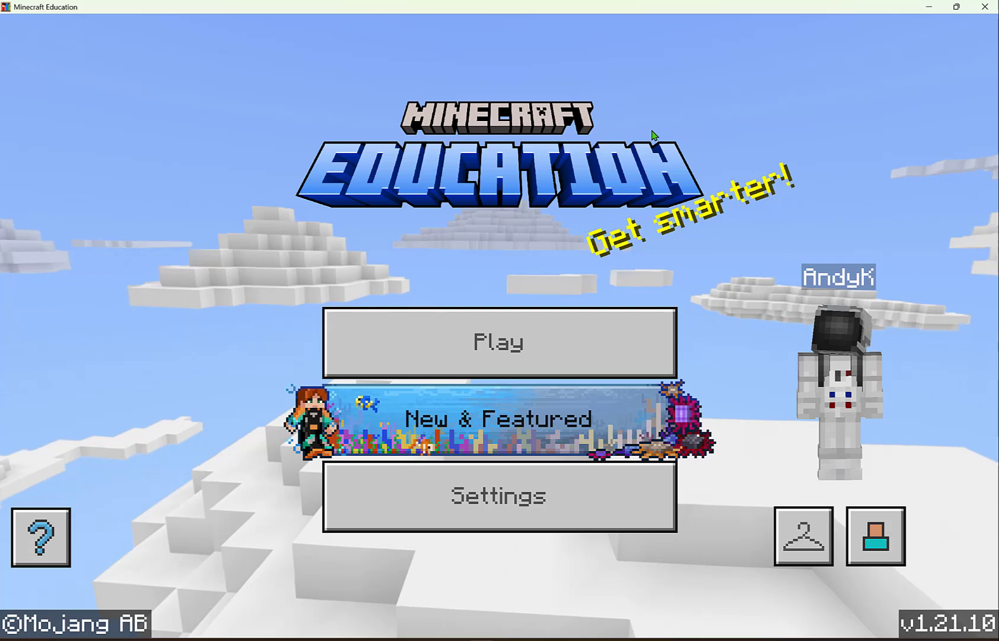
click(470, 485)
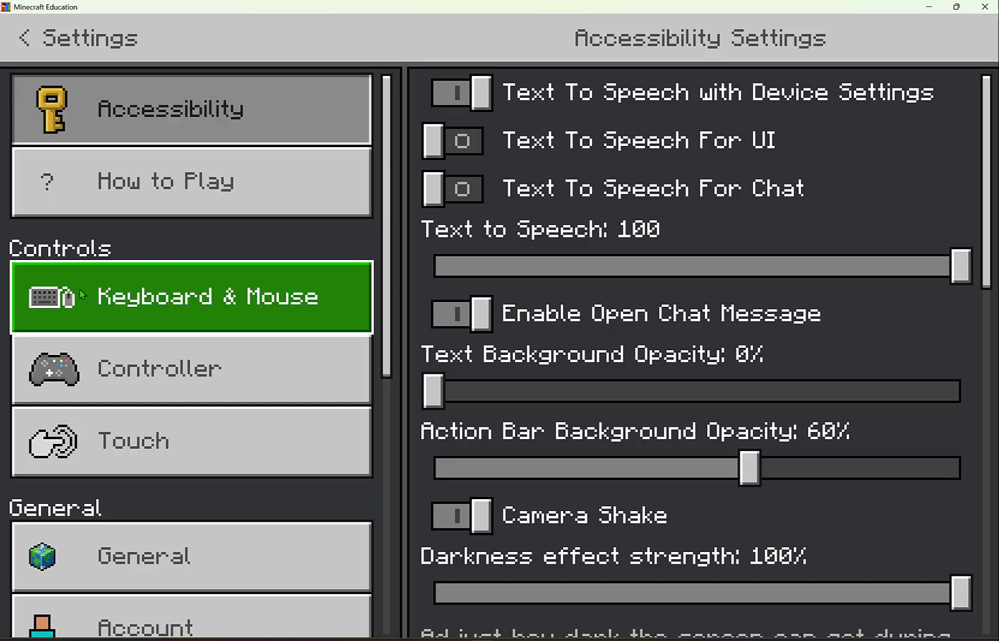
click(82, 293)
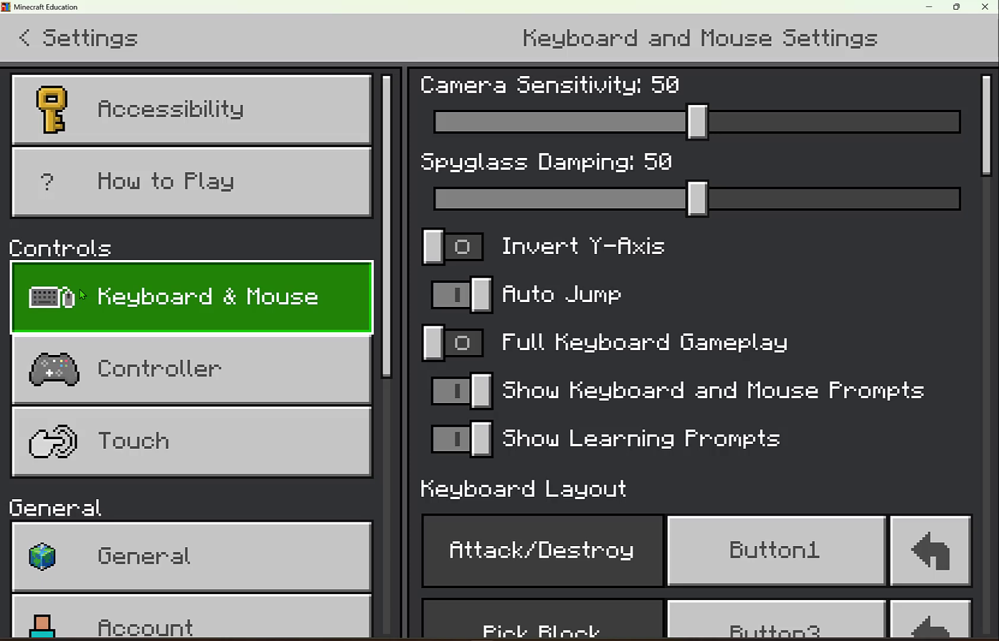
click(86, 370)
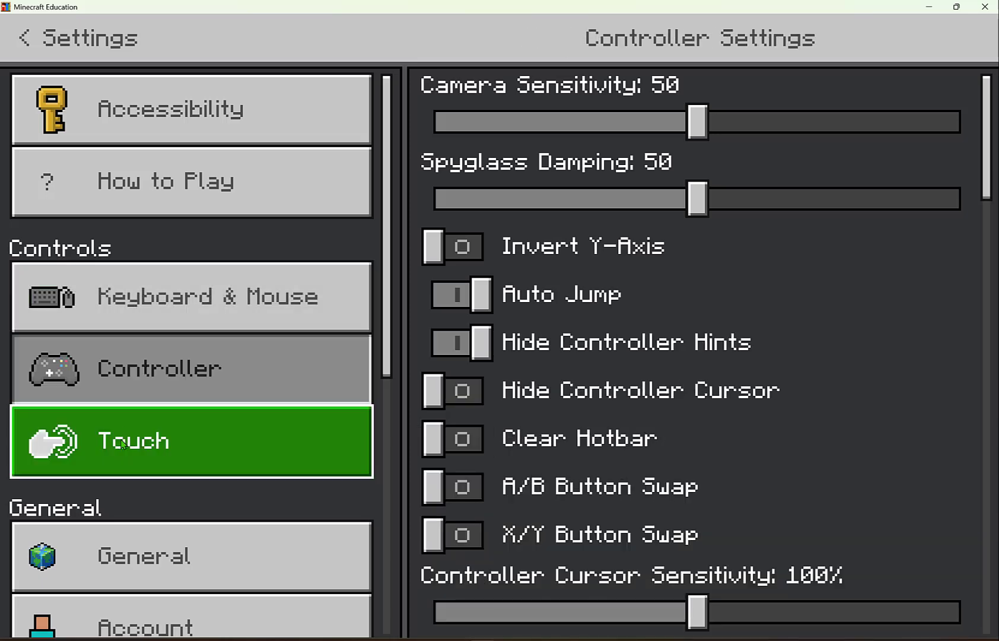
click(121, 445)
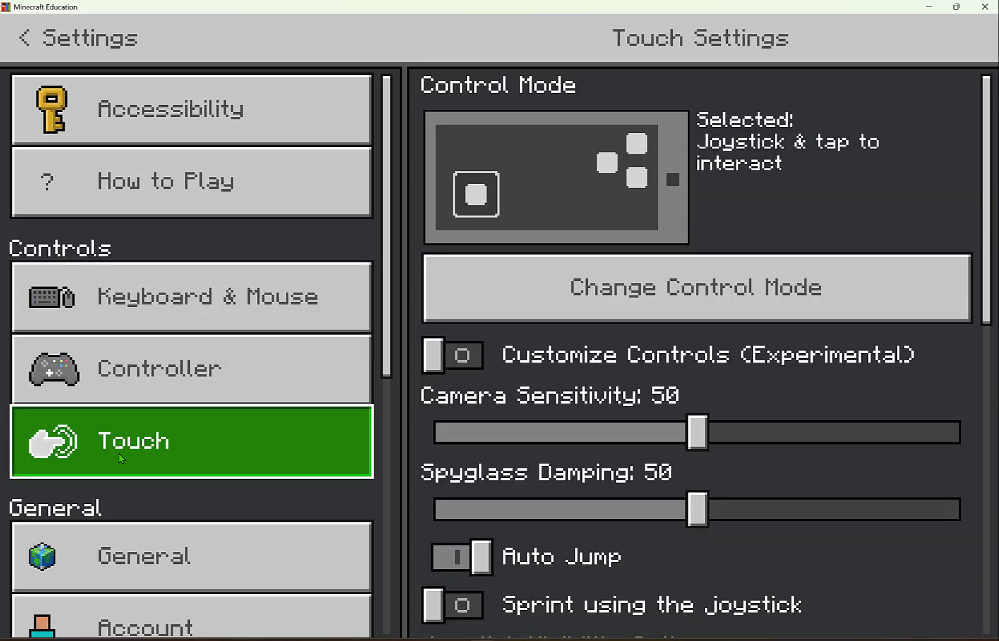
scroll(120, 454, down, 3)
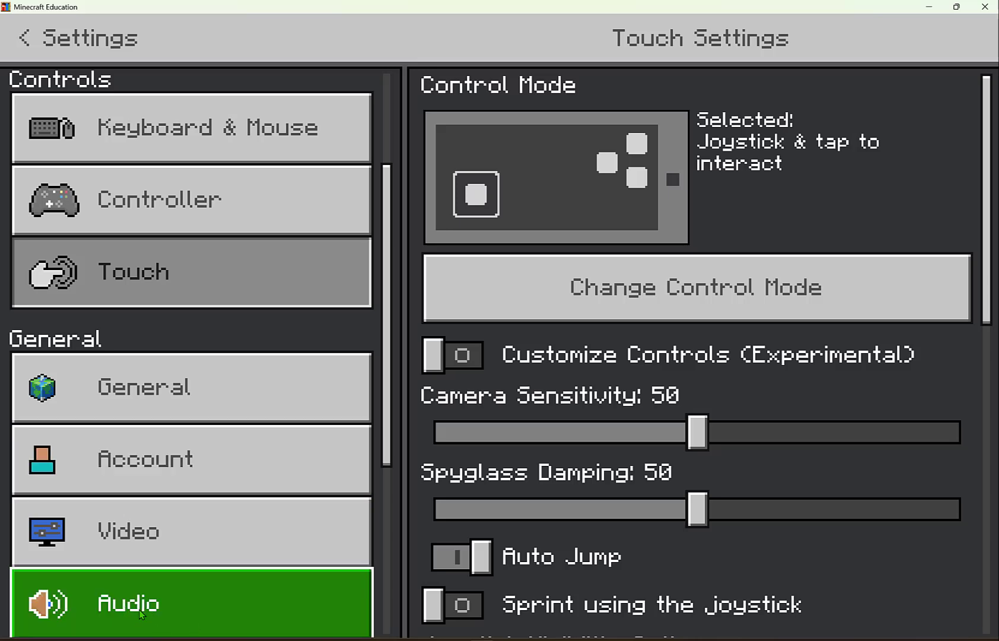
click(141, 614)
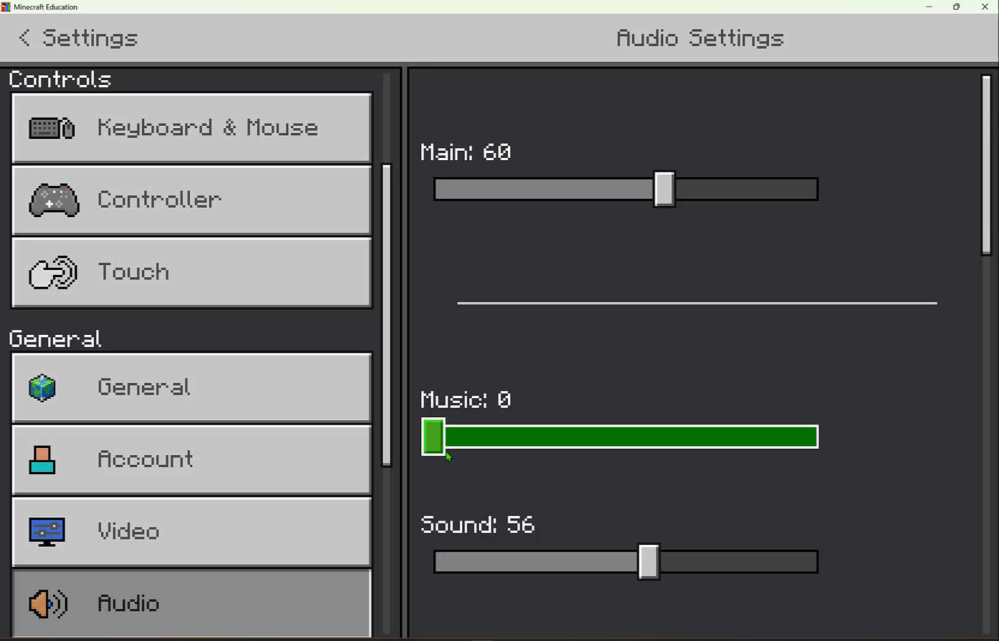
click(154, 543)
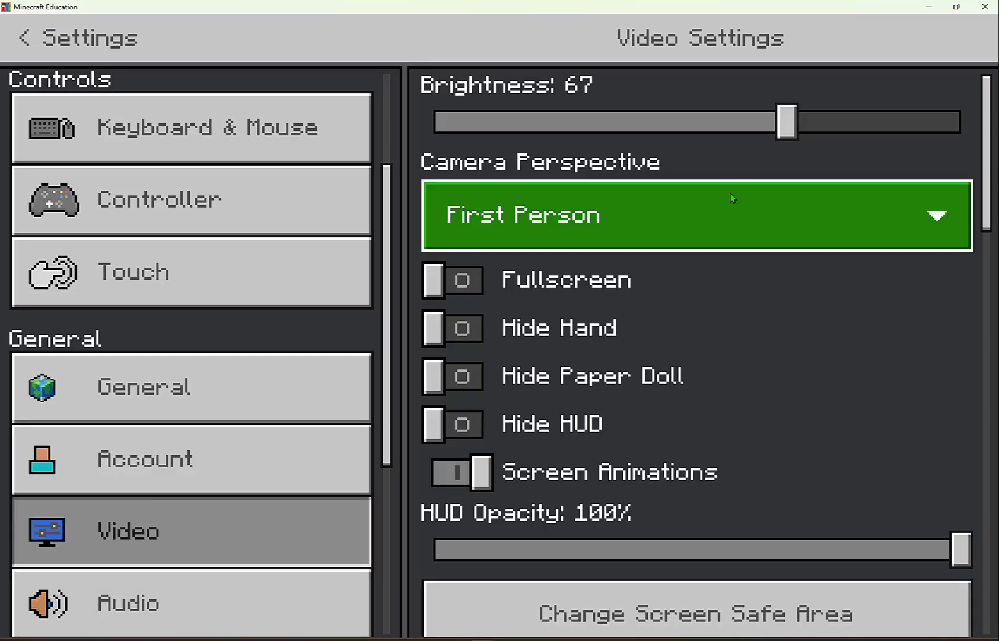
scroll(730, 192, down, 5)
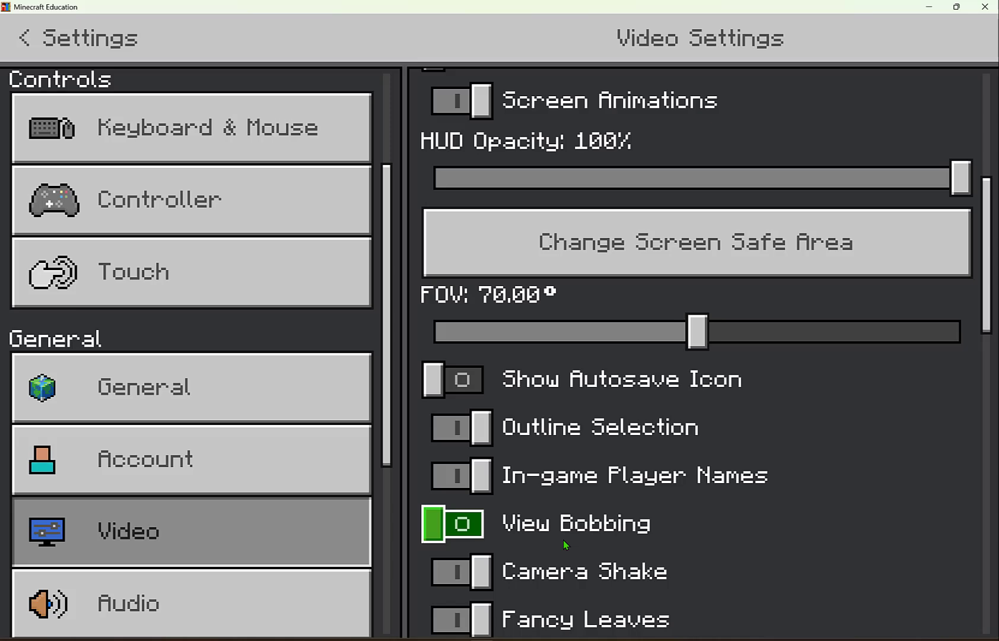
scroll(130, 516, down, 4)
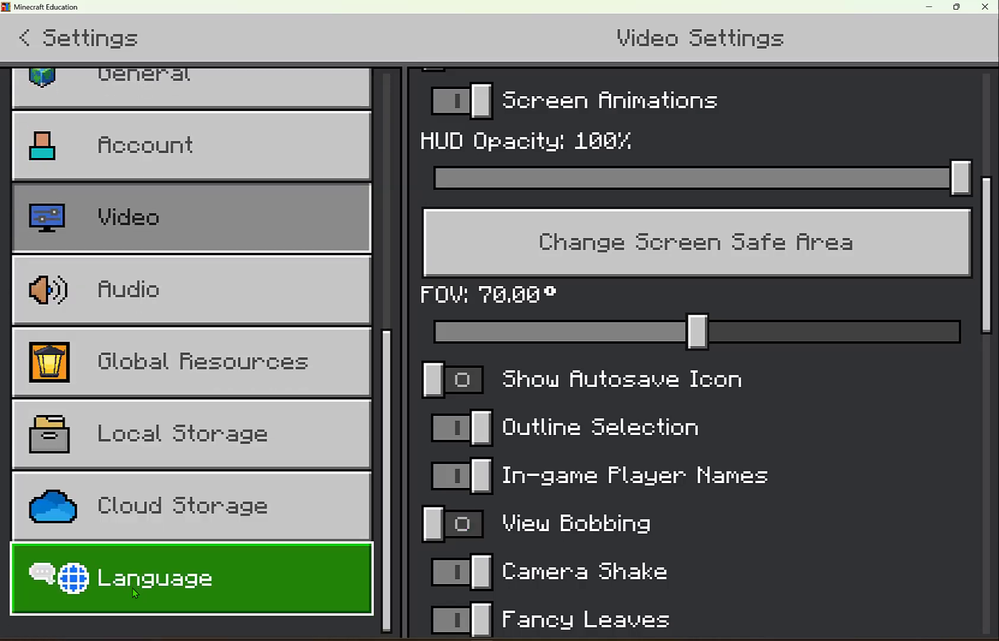
click(133, 588)
scroll(621, 418, down, 5)
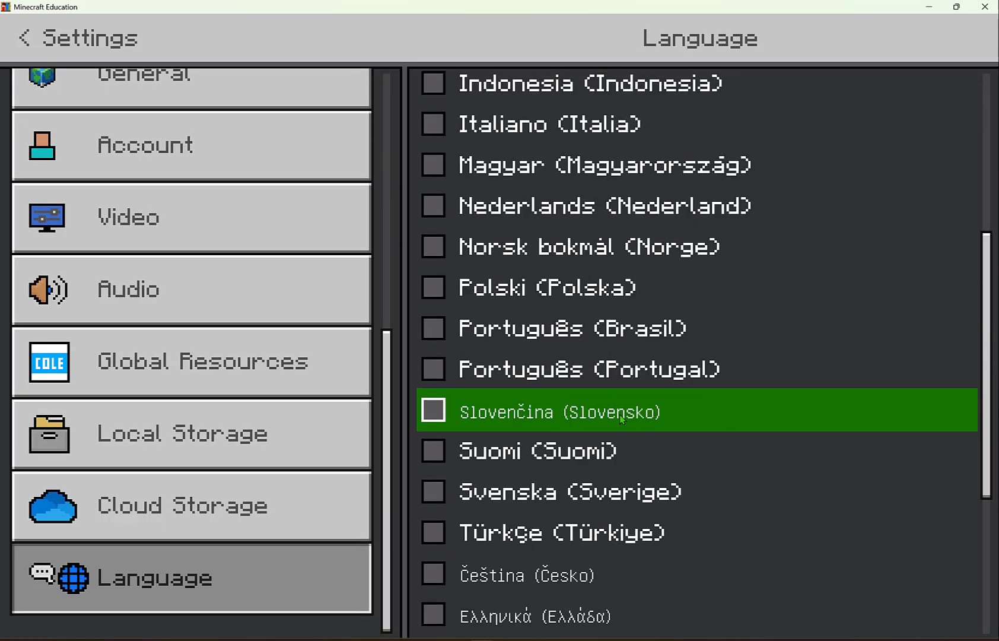
click(24, 39)
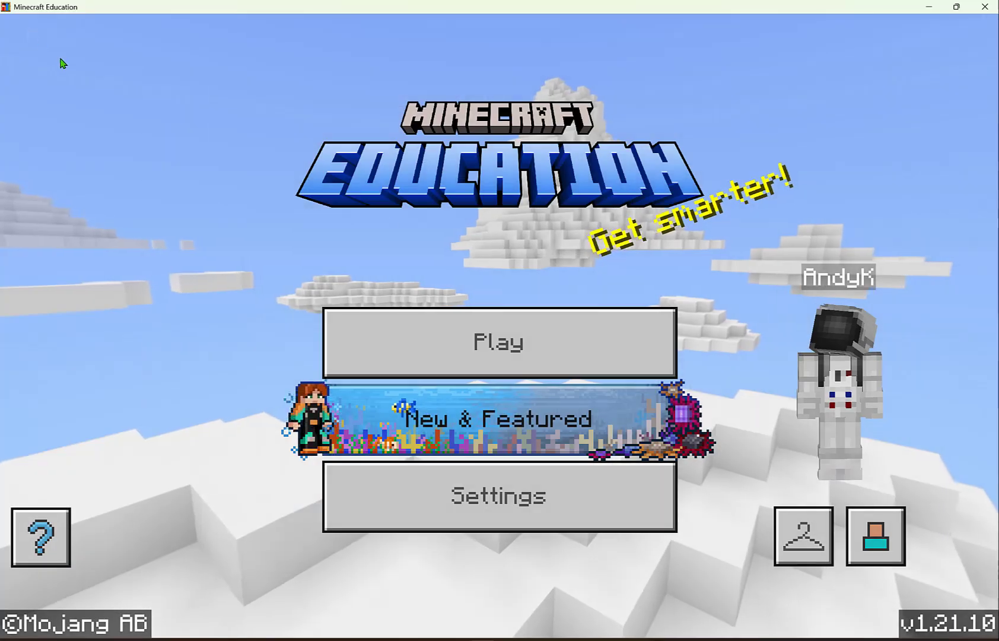
Open Play and My Worlds, then view the Manage options for the Forest Biome world
click(469, 320)
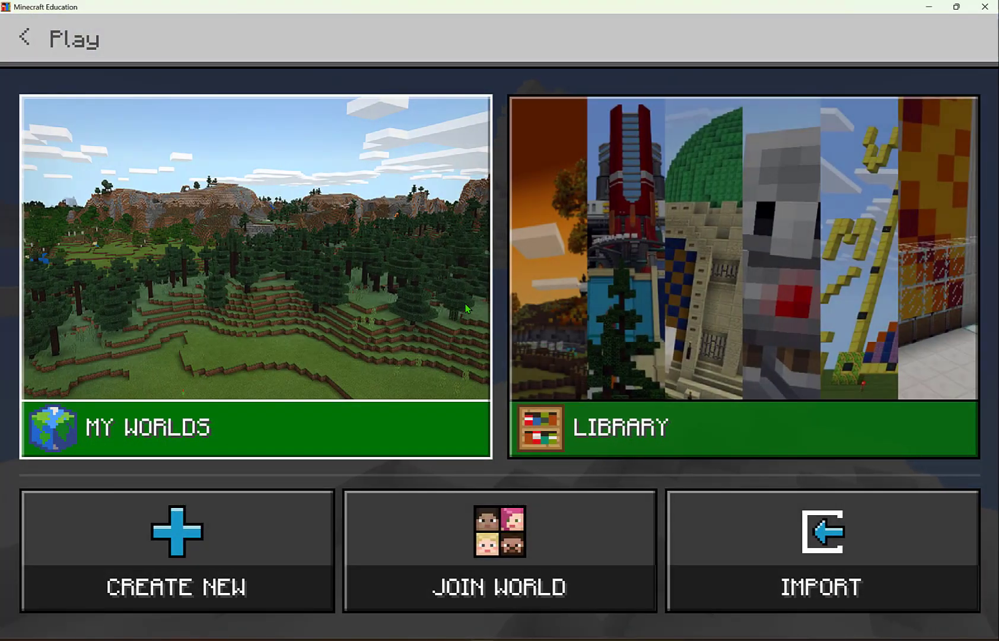
click(176, 322)
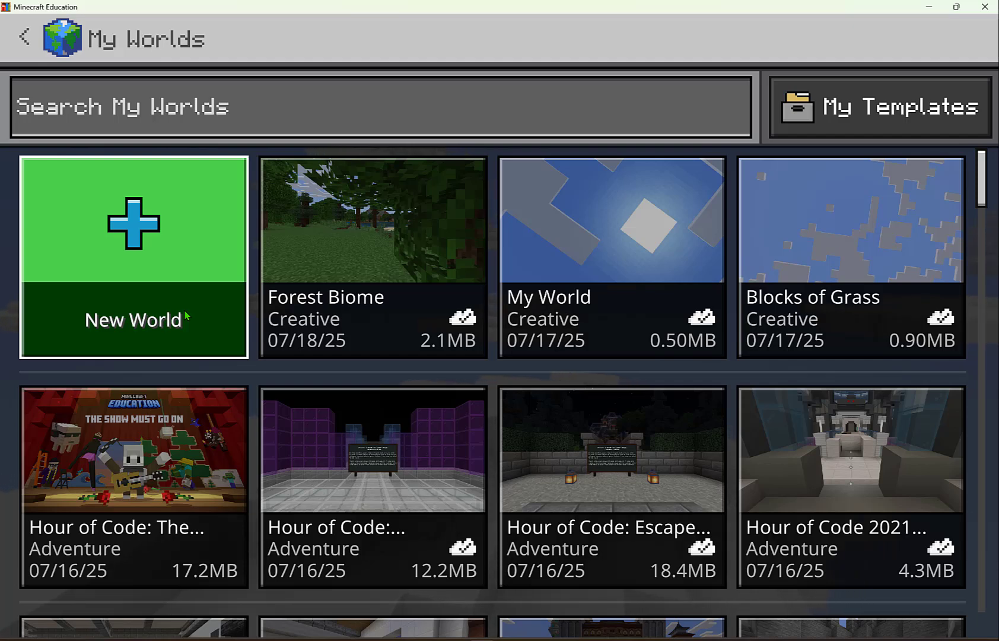
click(305, 285)
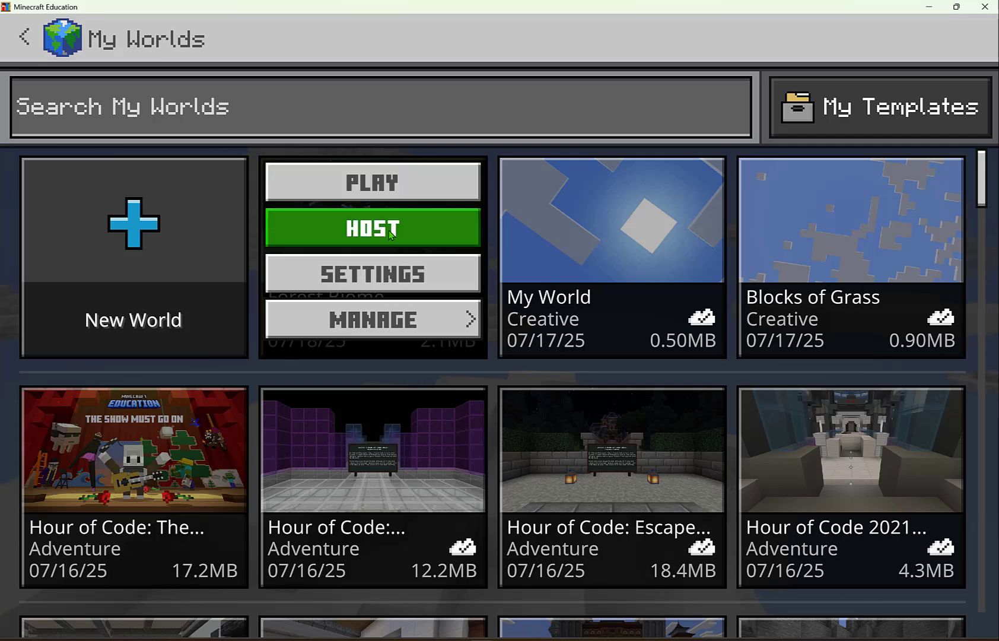
click(394, 316)
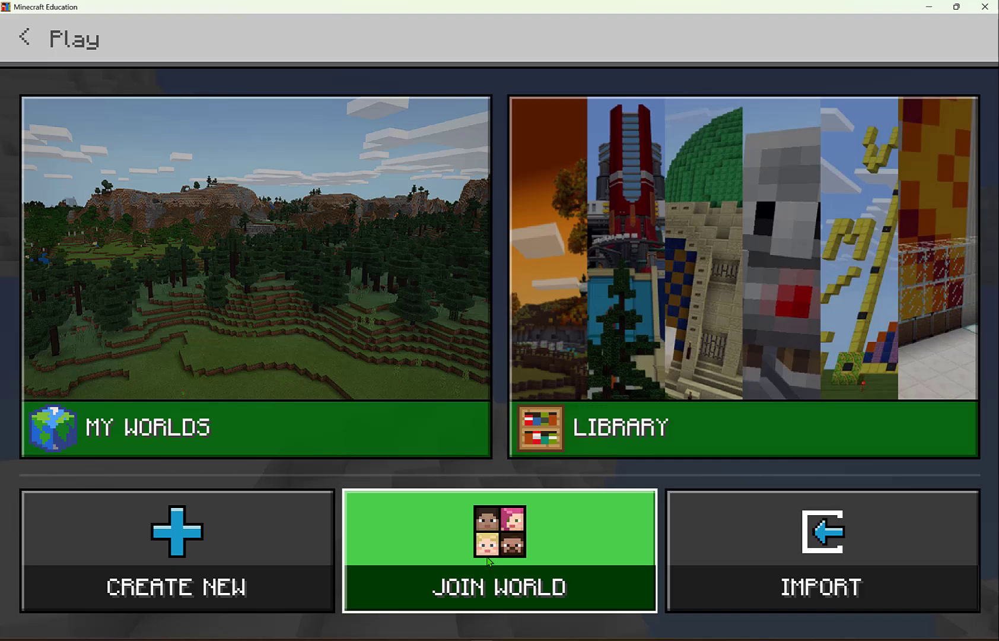
click(486, 558)
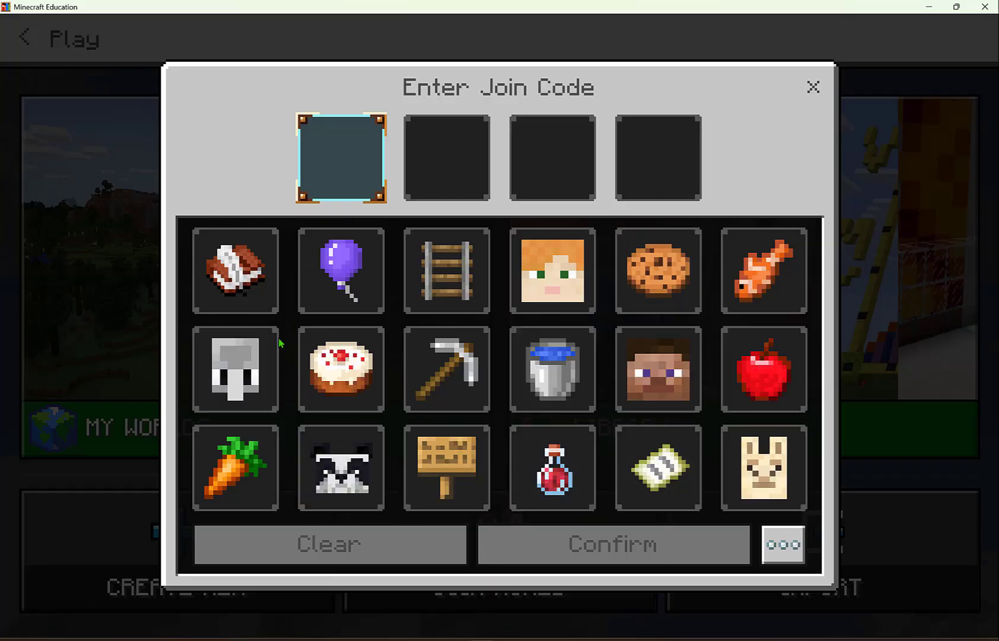
key(Escape)
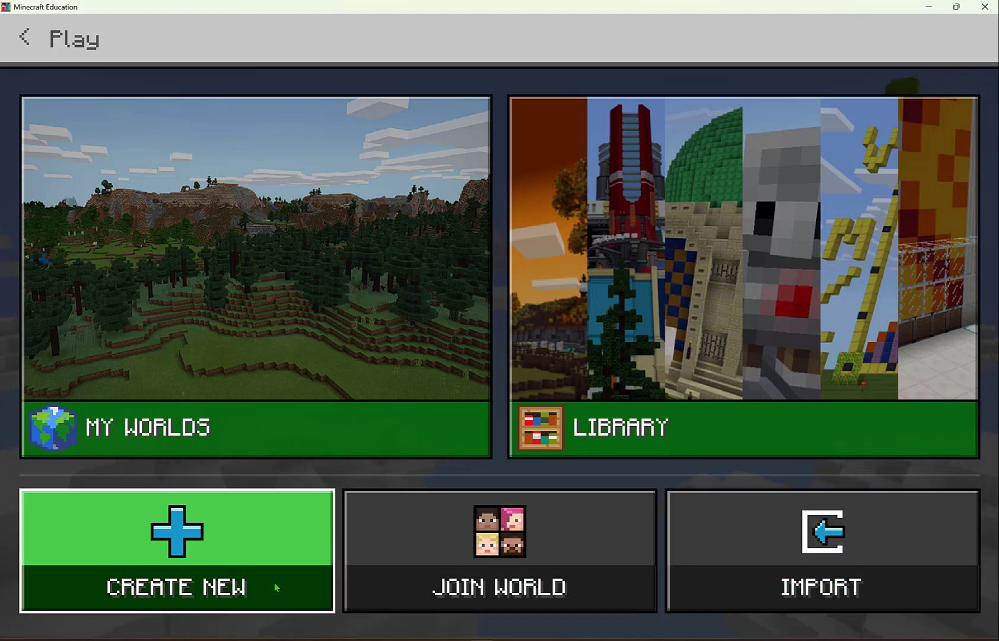
click(209, 553)
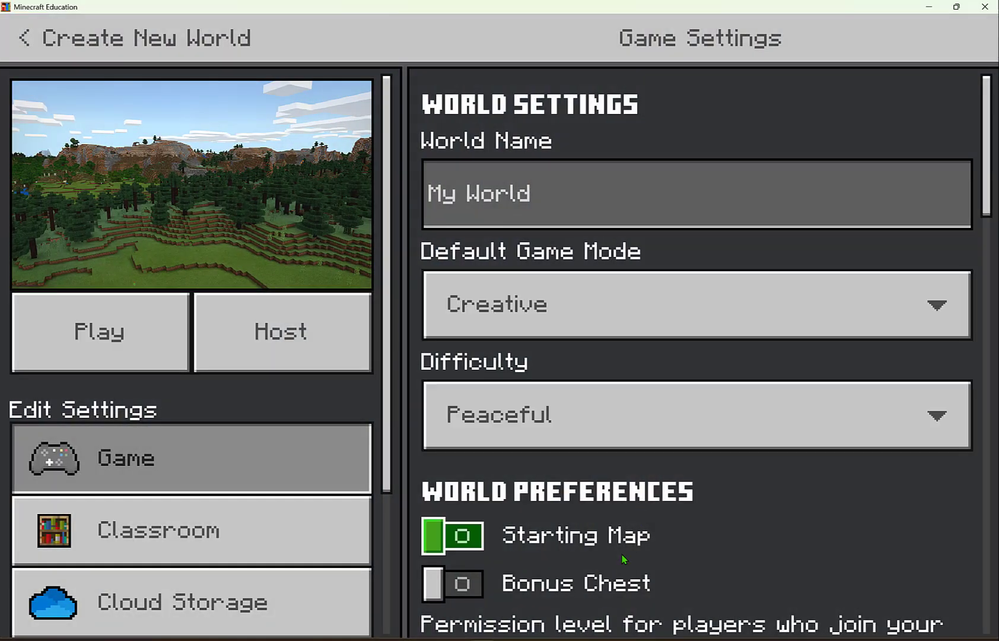
scroll(622, 554, down, 5)
scroll(623, 557, up, 5)
key(Escape)
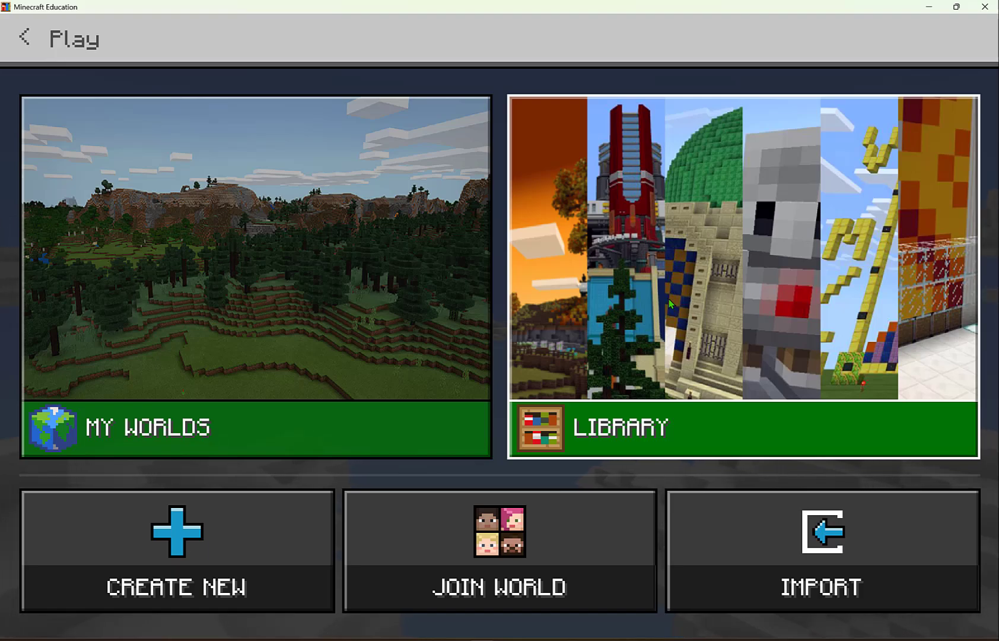
click(669, 298)
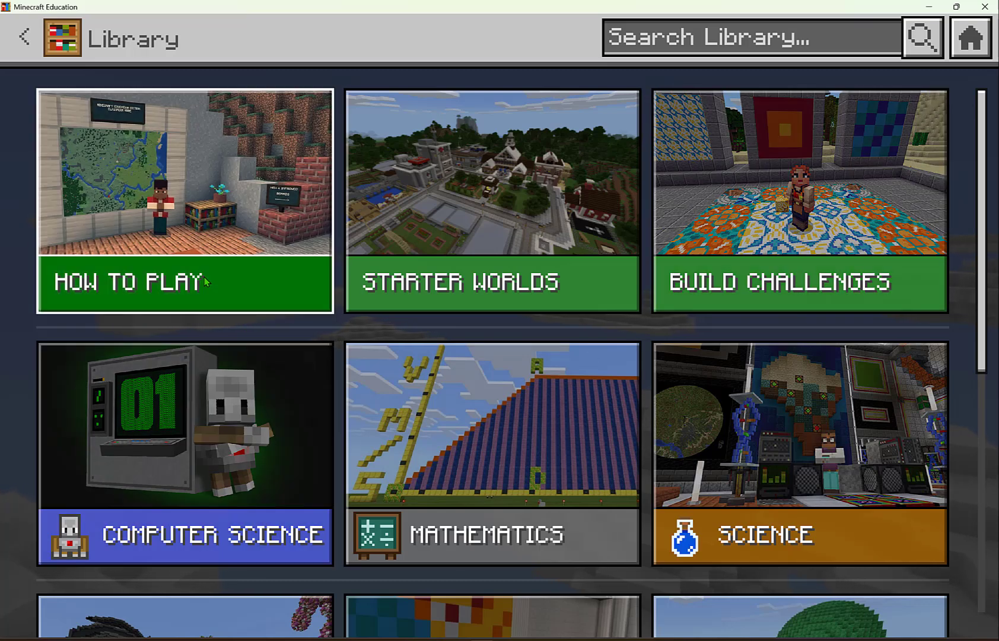
click(156, 233)
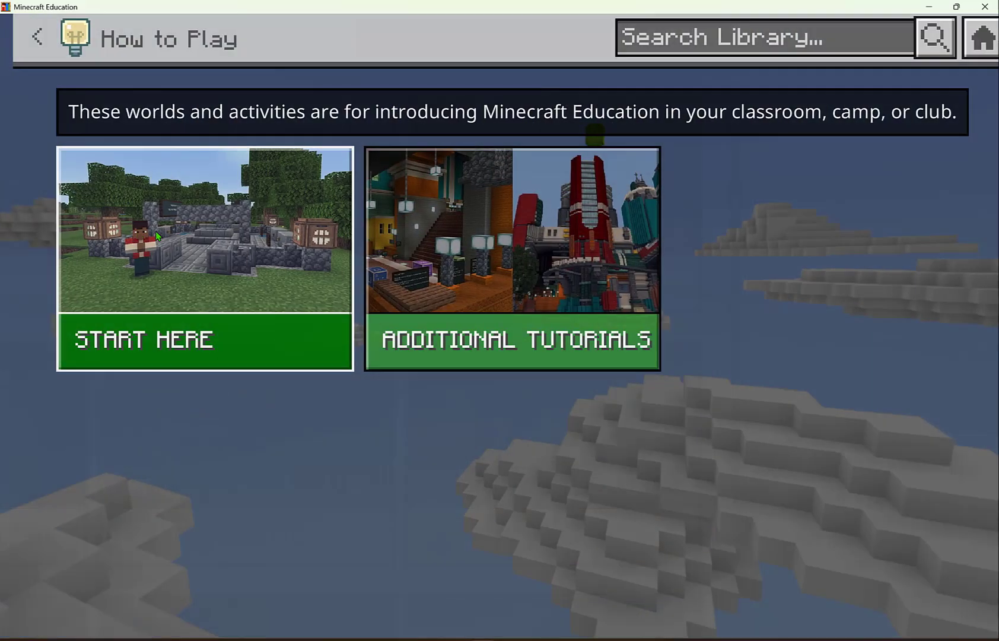
click(168, 276)
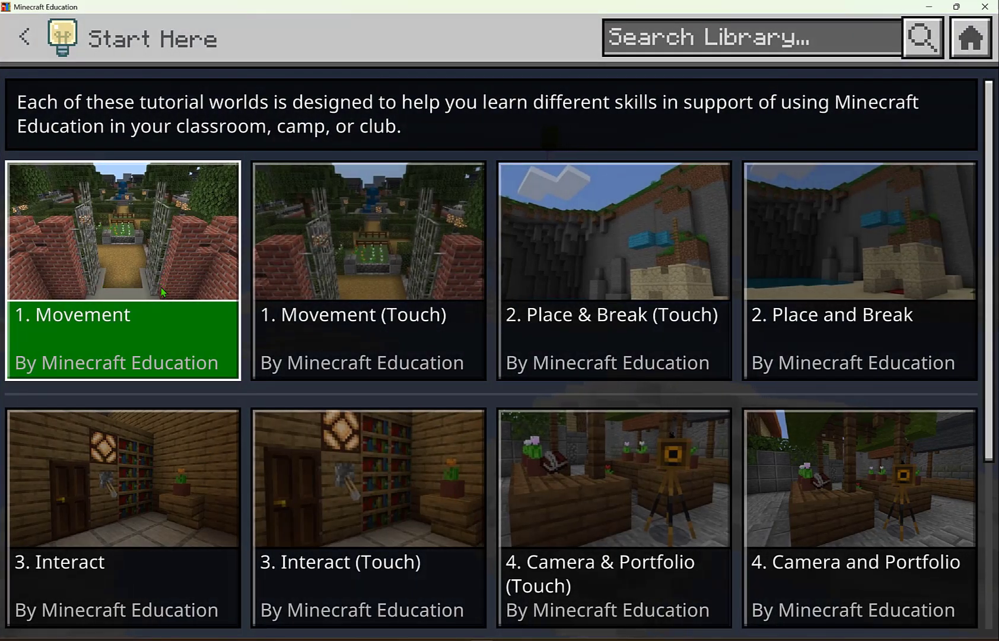
scroll(379, 338, down, 4)
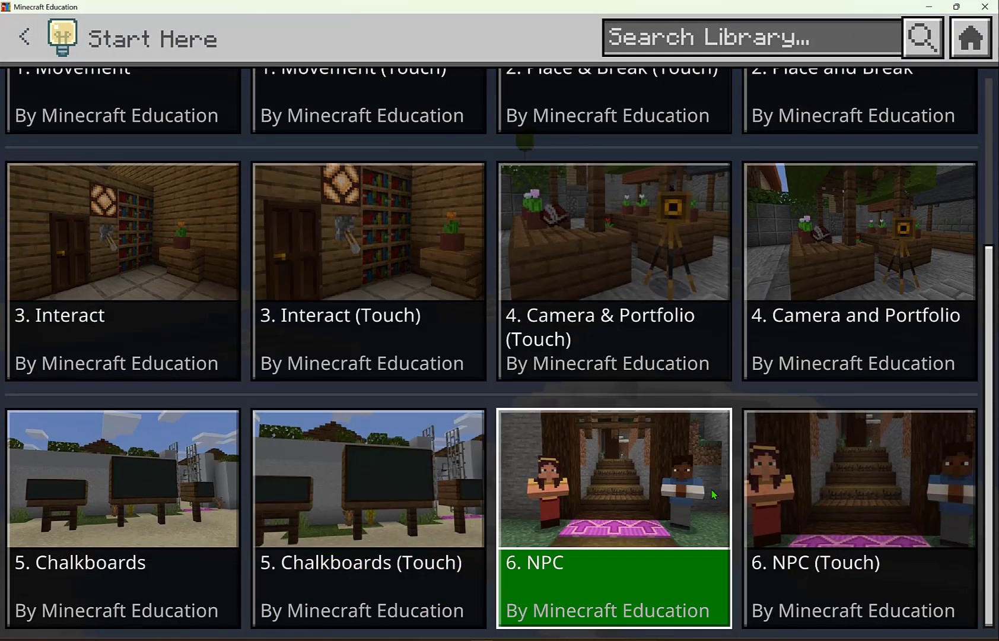
scroll(189, 439, up, 4)
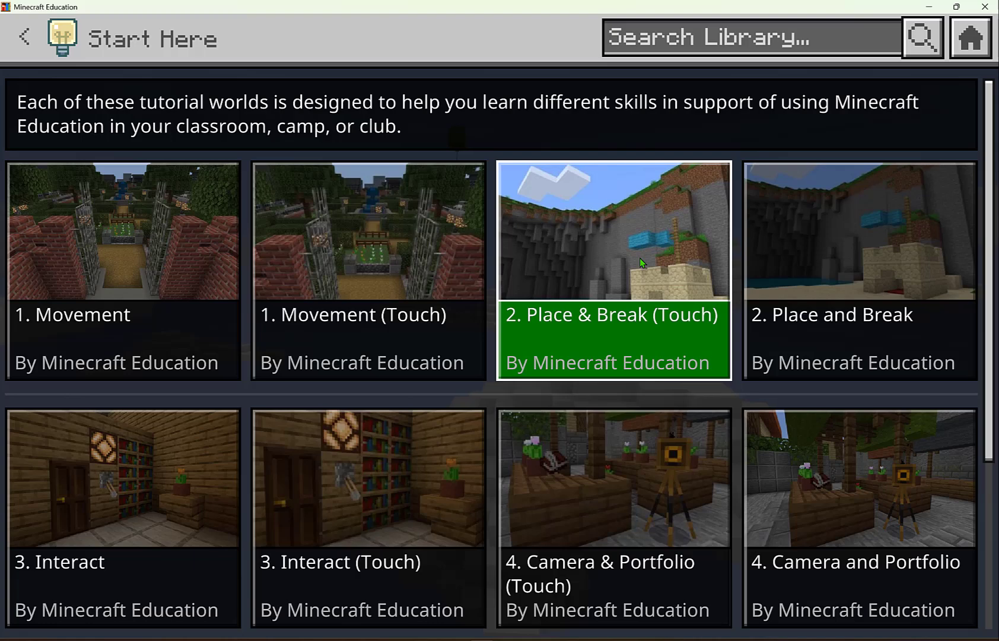
scroll(138, 473, down, 1)
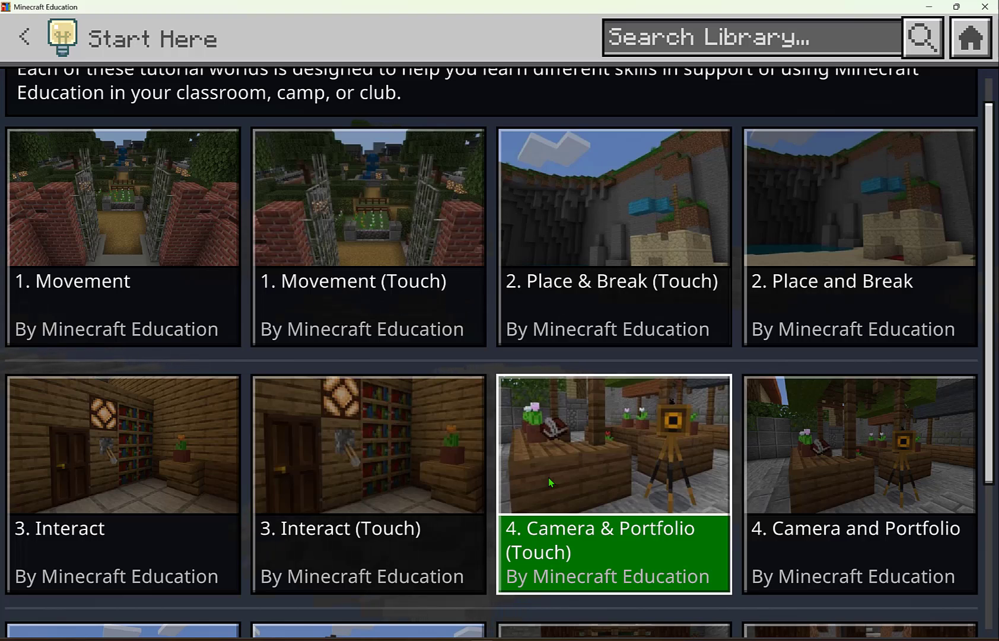
scroll(549, 477, down, 3)
scroll(549, 482, down, 3)
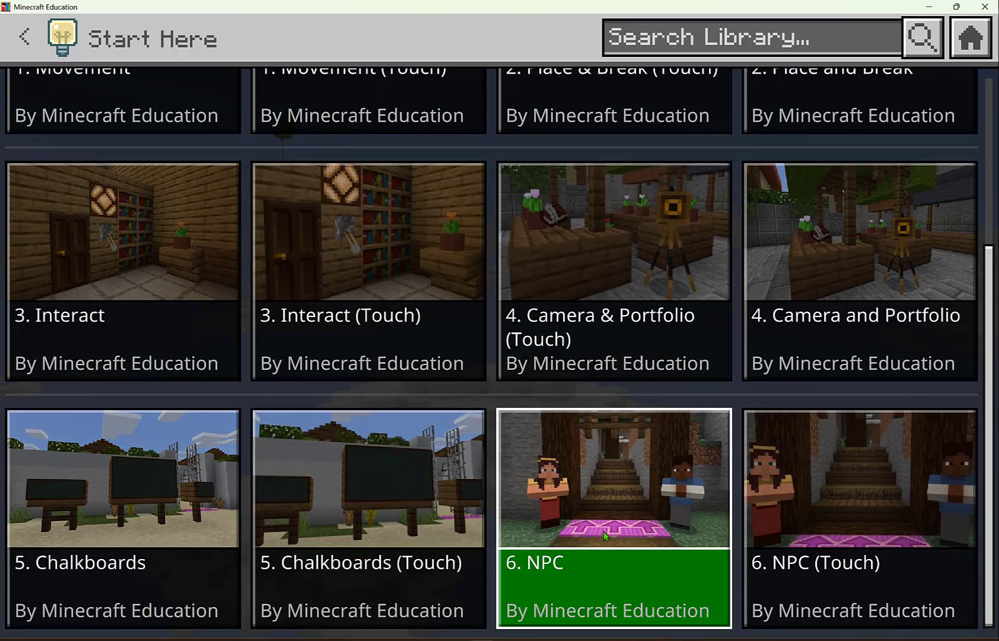
Back out to the Library, open Starter Worlds, and look through the Build Plates worlds
key(Escape)
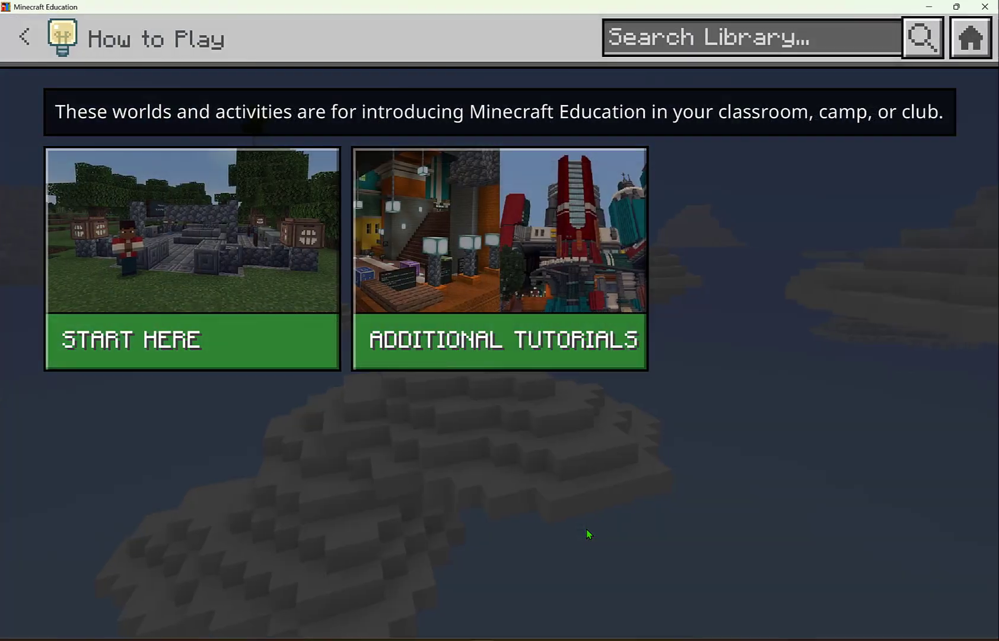
key(Escape)
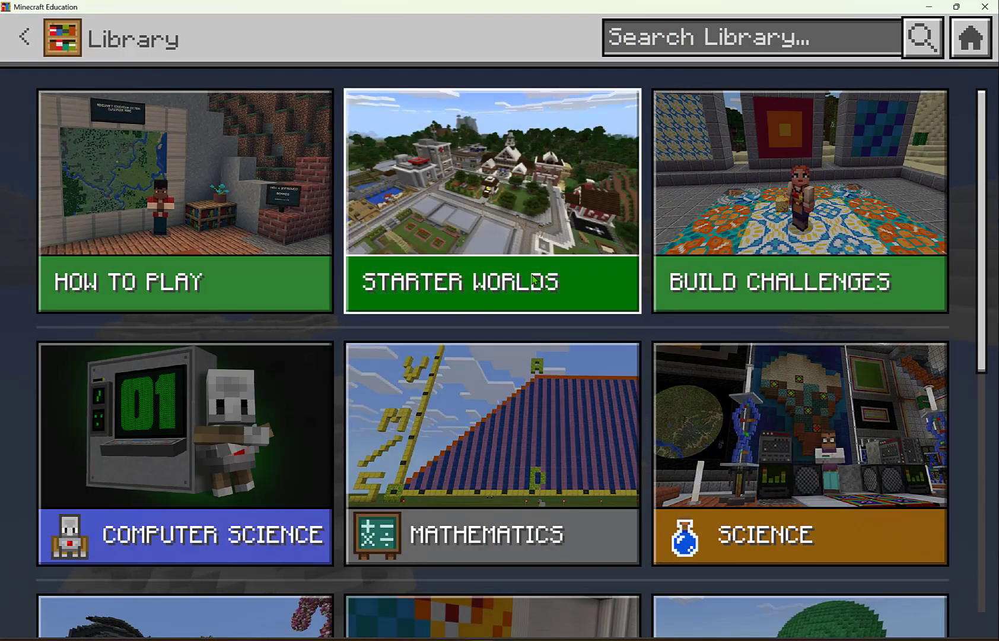
click(534, 279)
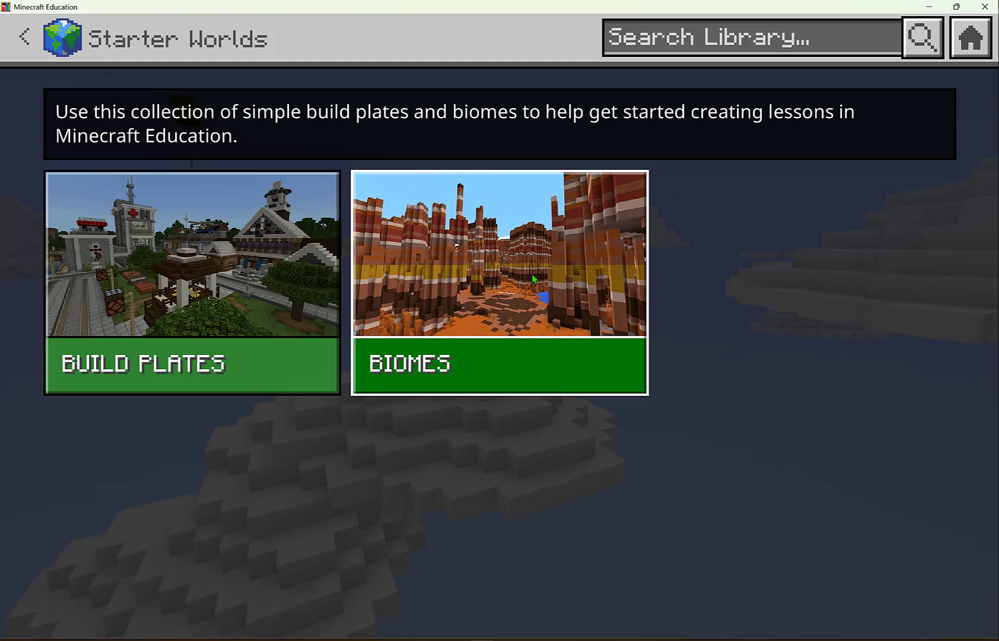
click(199, 286)
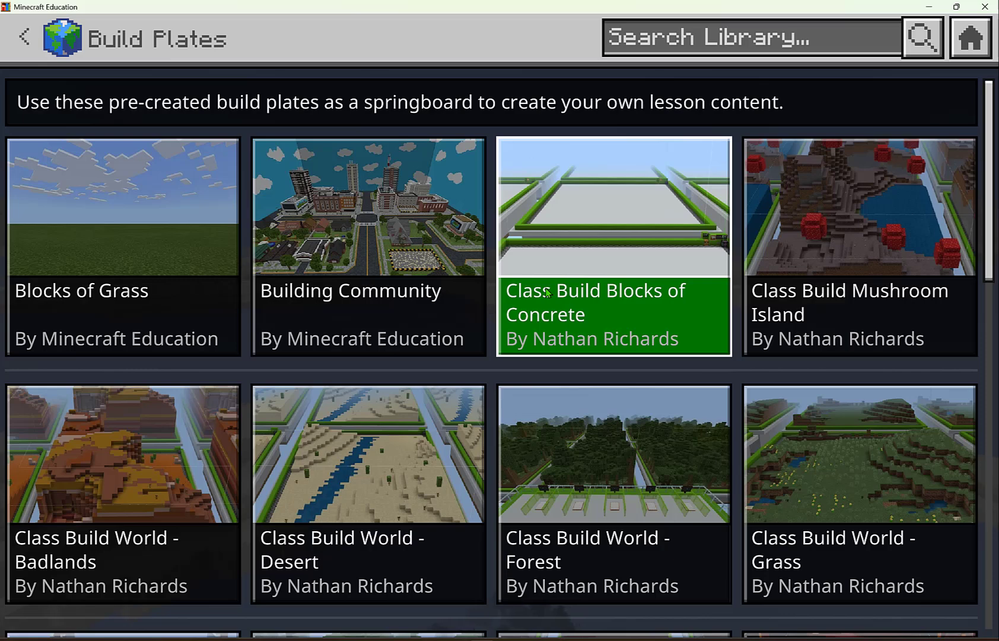
key(Escape)
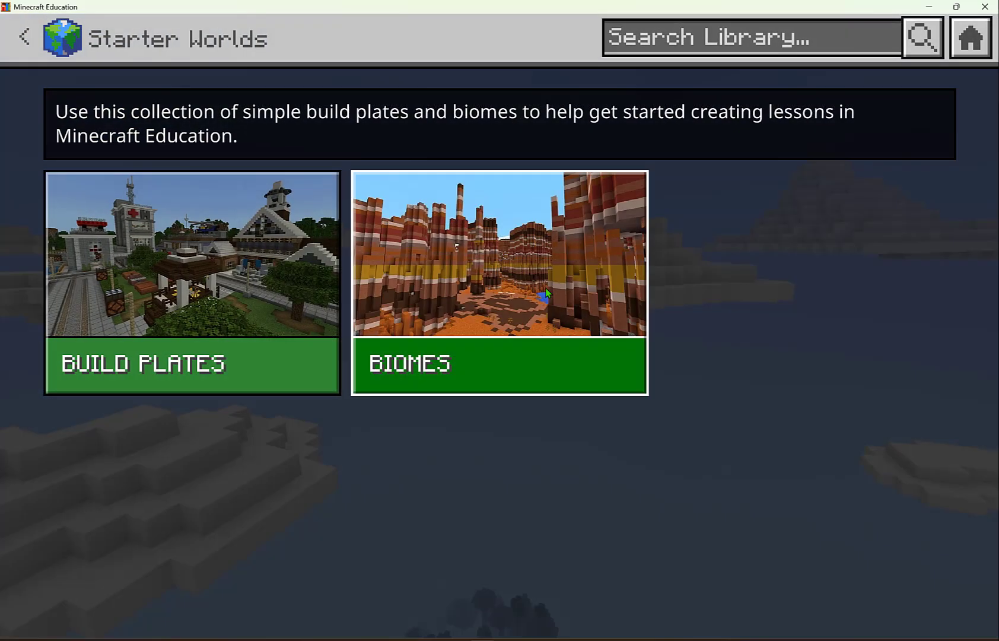
Browse the Biomes worlds, from Badlands and Basalt Delta to Taiga, then return to the Library
click(517, 307)
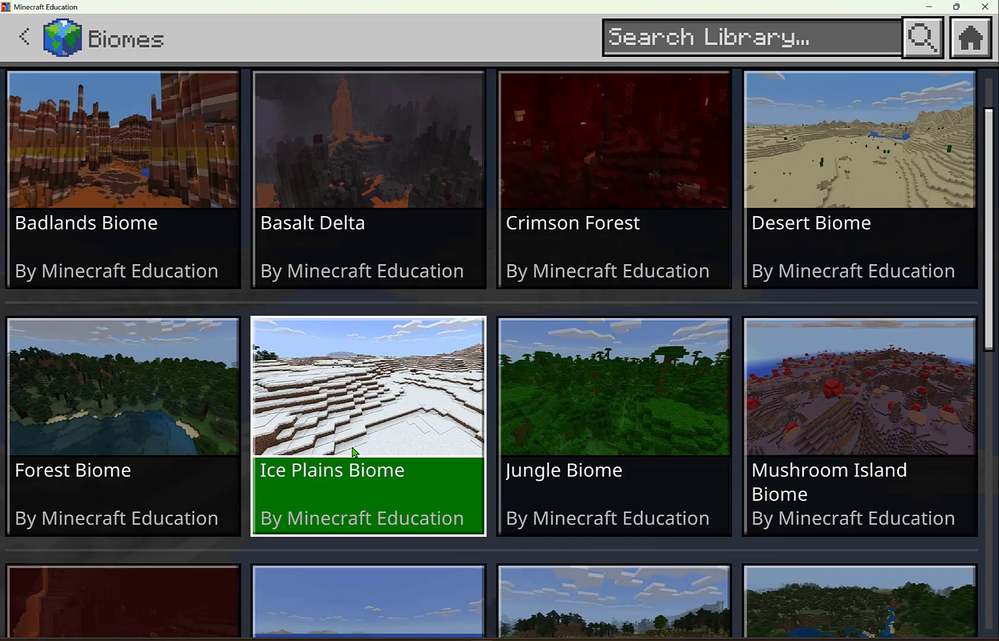
scroll(352, 449, down, 4)
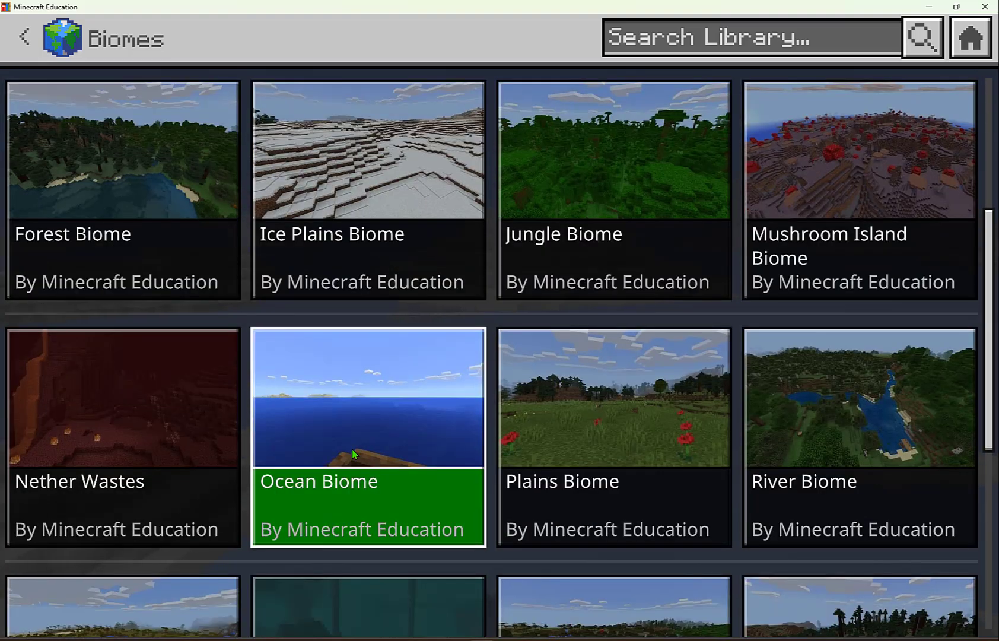
scroll(352, 449, down, 4)
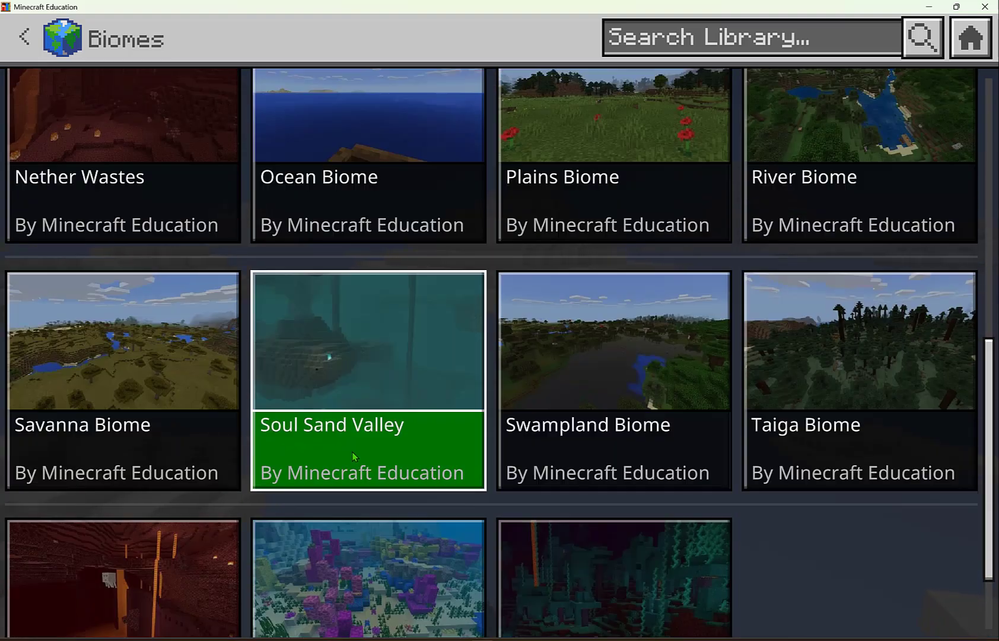
scroll(473, 362, up, 4)
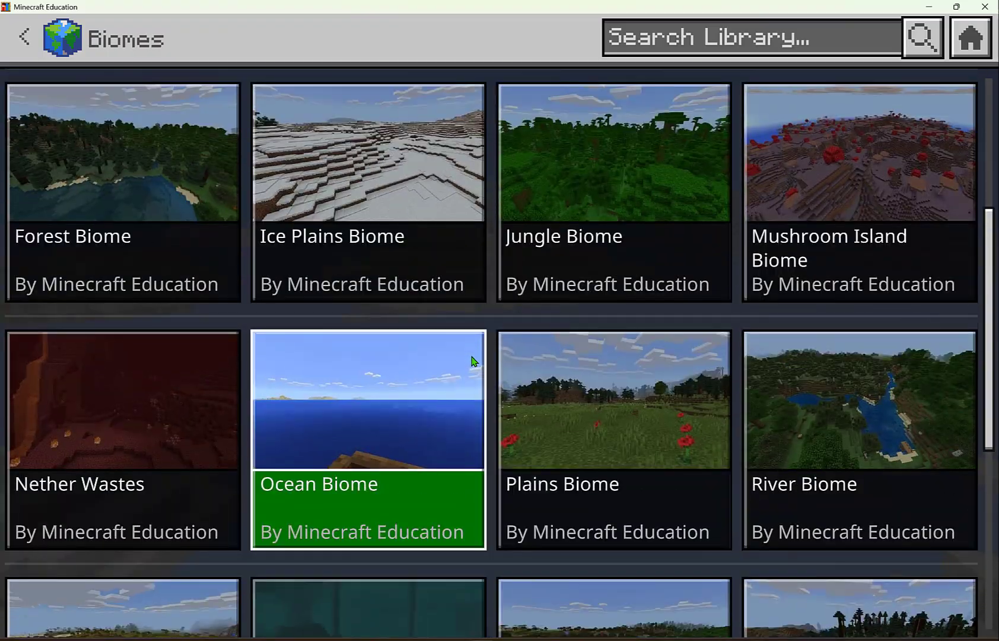
key(Escape)
key(Escape)
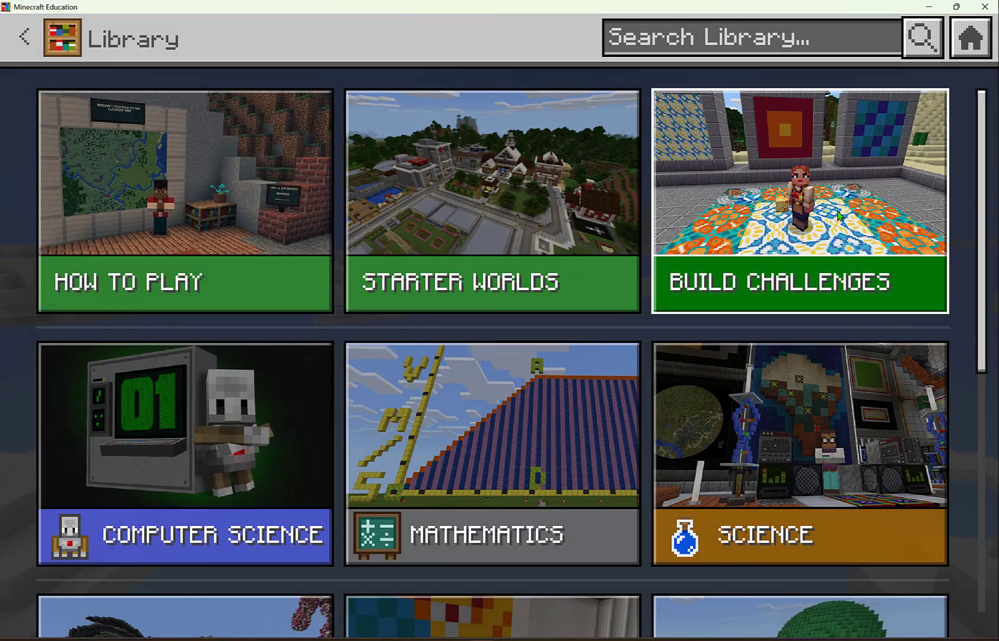
click(839, 217)
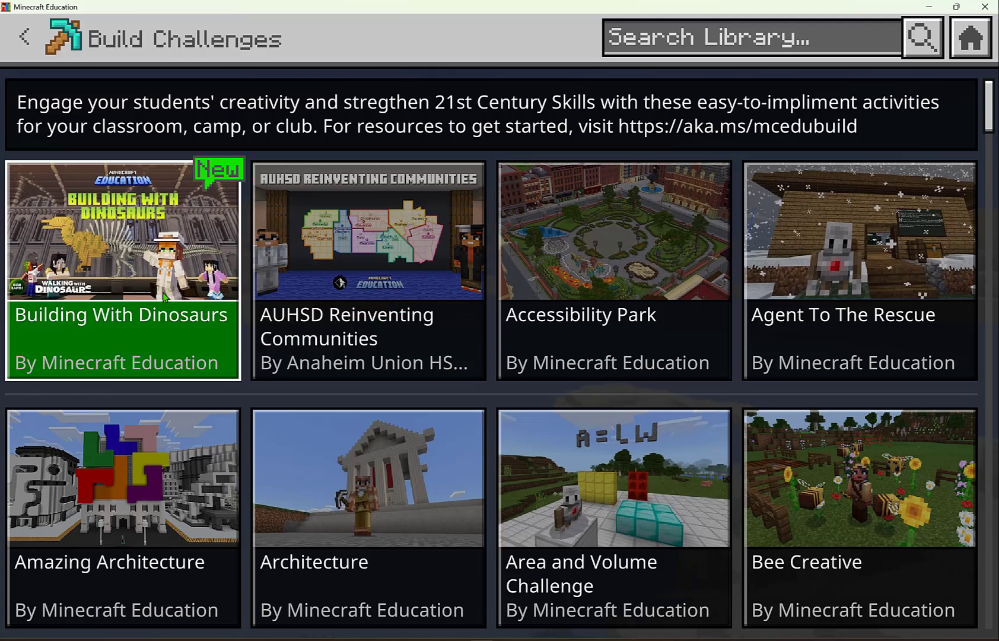
key(Escape)
scroll(163, 292, down, 3)
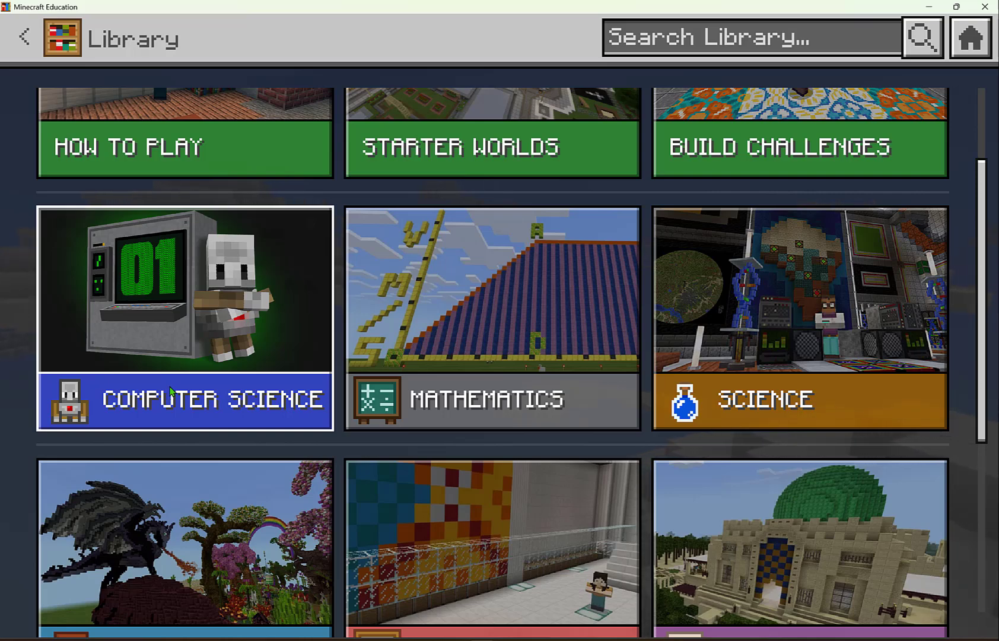
scroll(170, 391, down, 2)
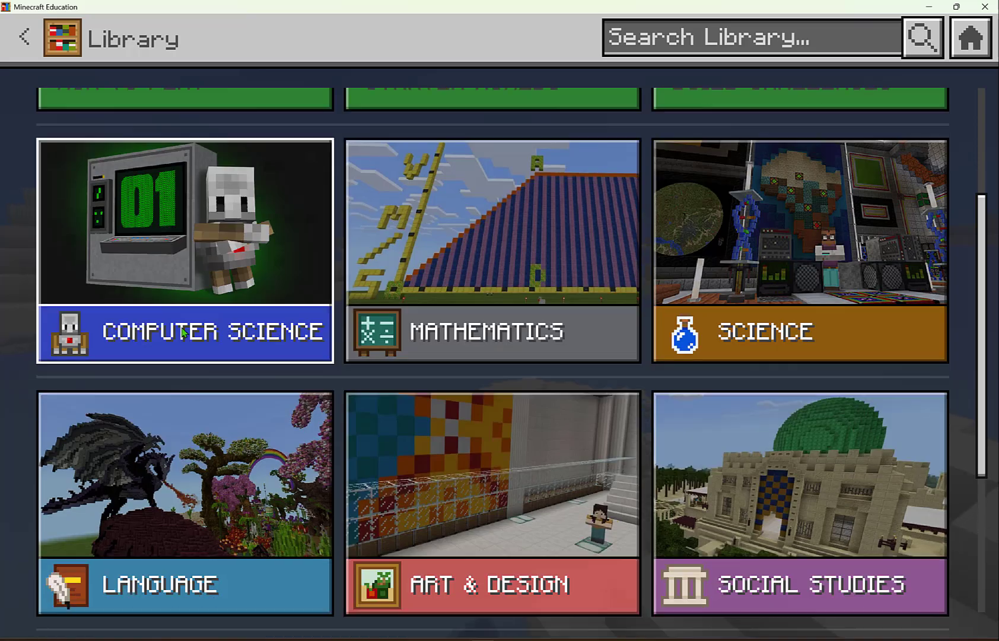
scroll(182, 332, down, 1)
click(181, 313)
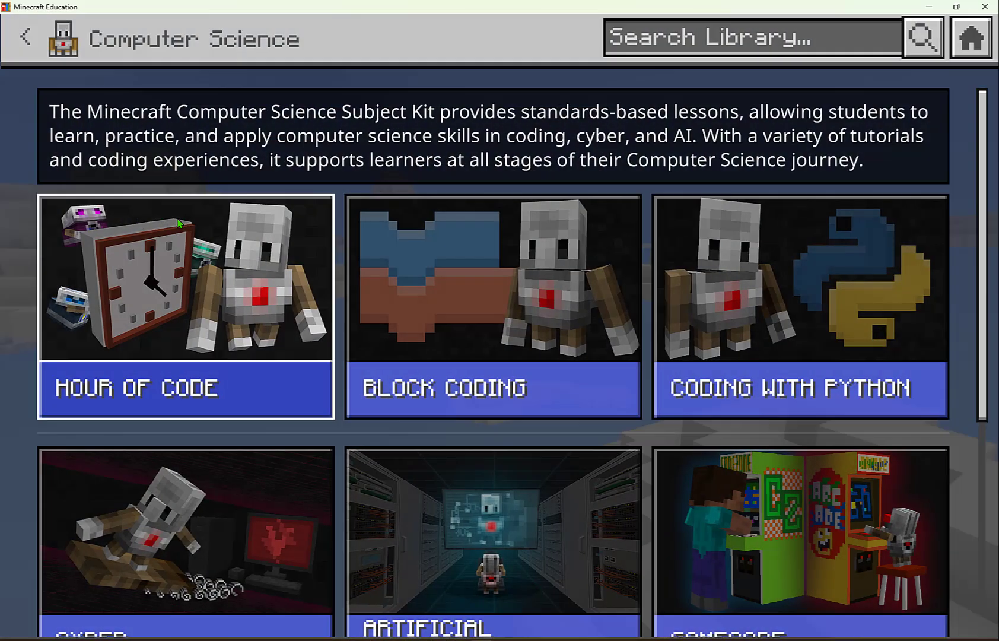
scroll(179, 310, down, 1)
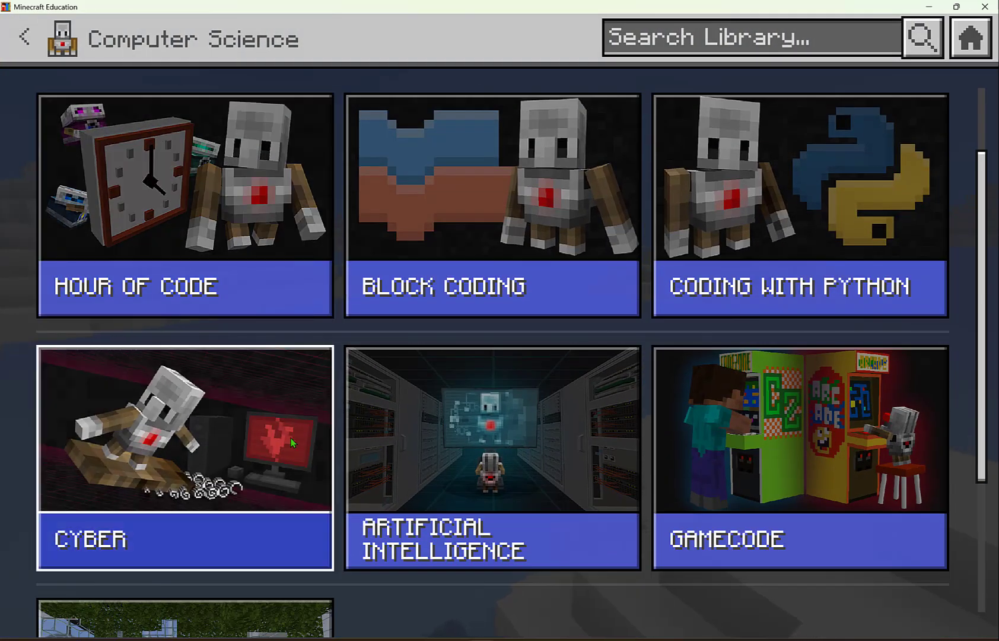
key(Escape)
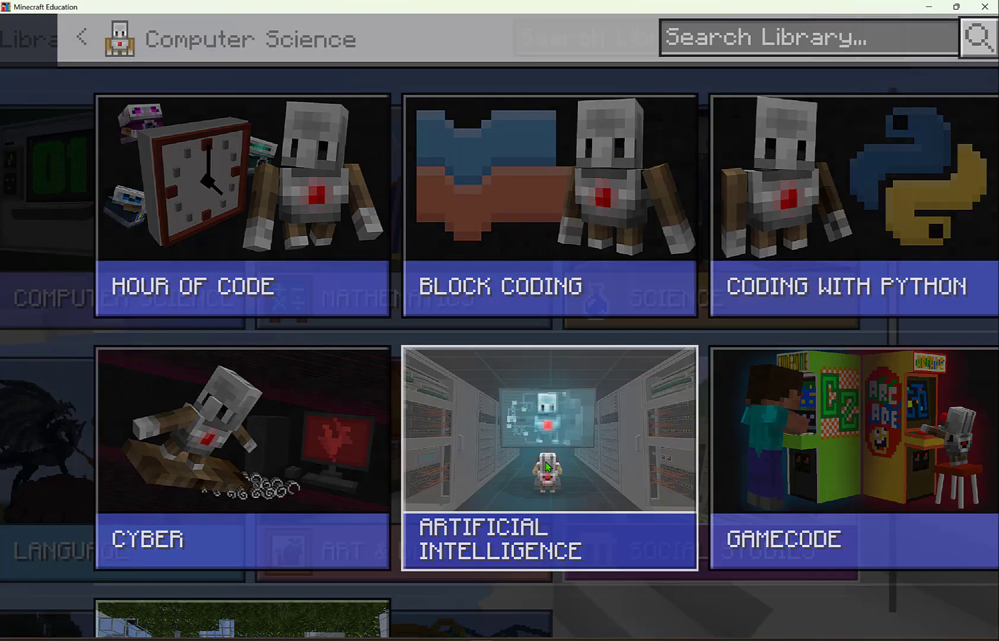
click(540, 294)
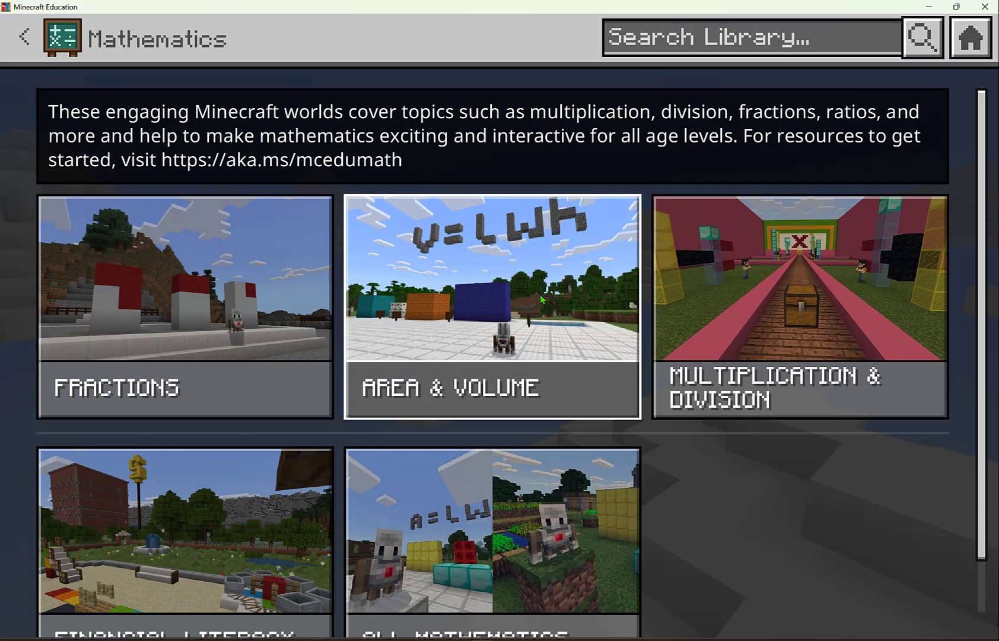
key(Escape)
click(762, 309)
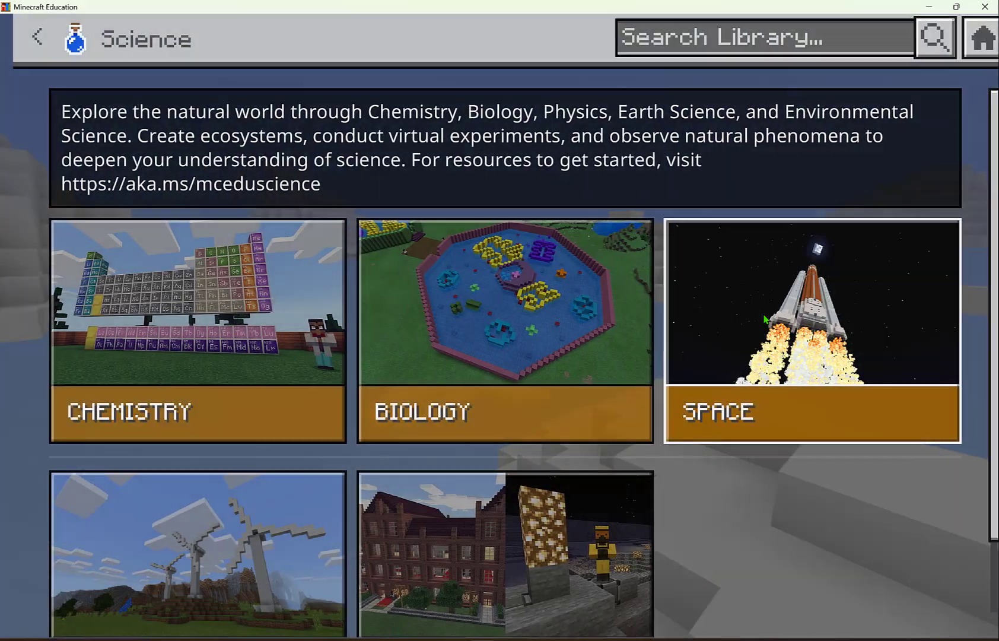
scroll(758, 347, down, 2)
key(Escape)
scroll(207, 497, down, 1)
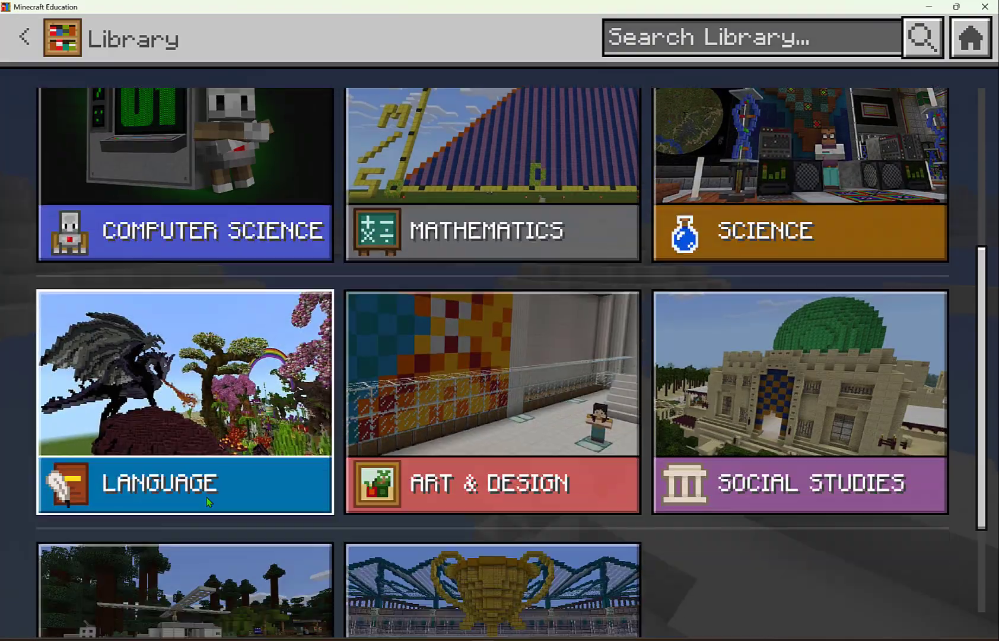
click(202, 415)
key(Escape)
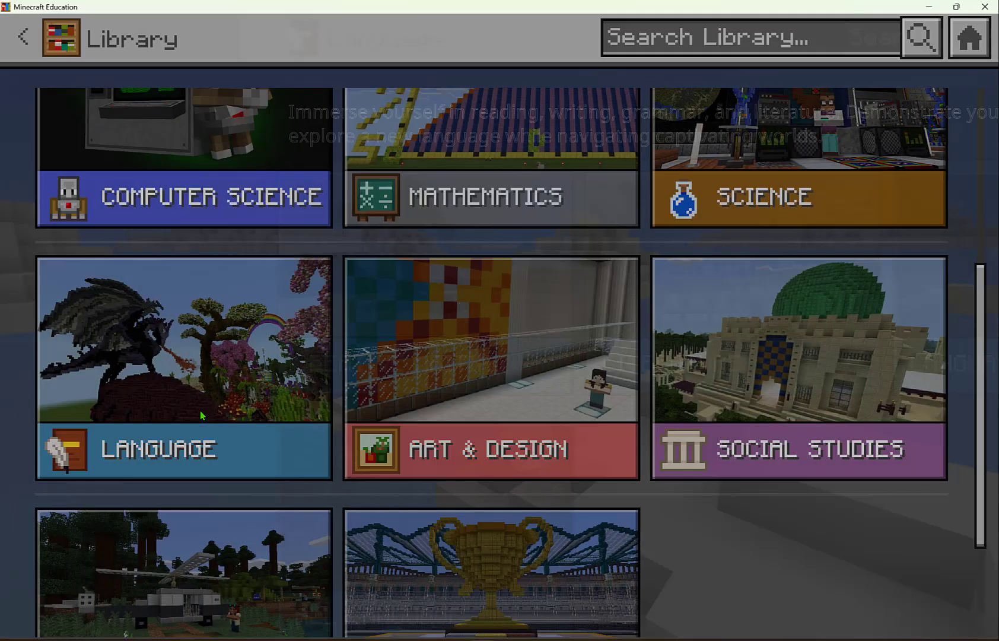
click(413, 414)
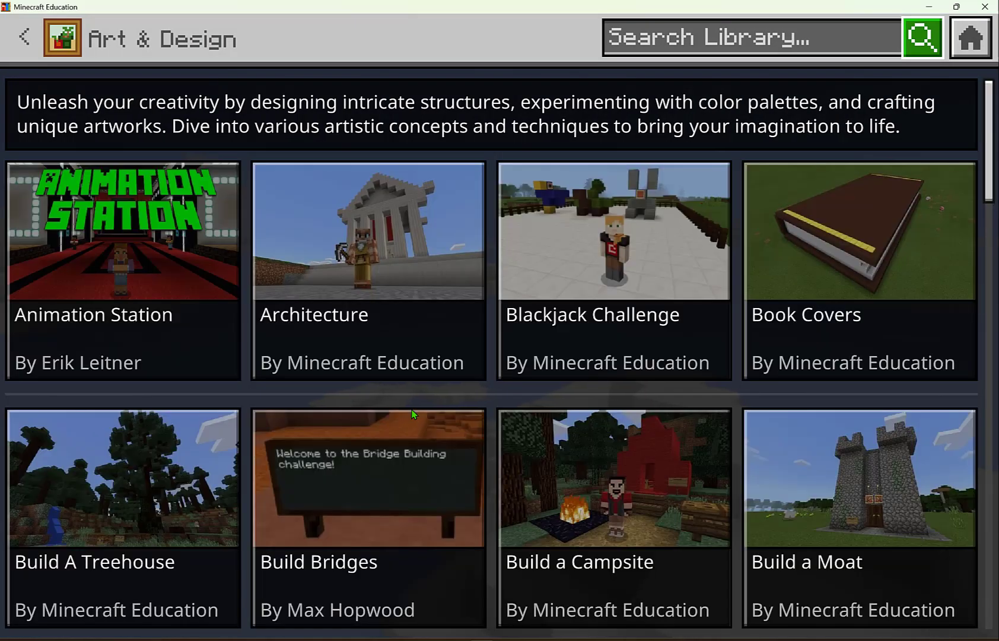
key(Escape)
click(777, 408)
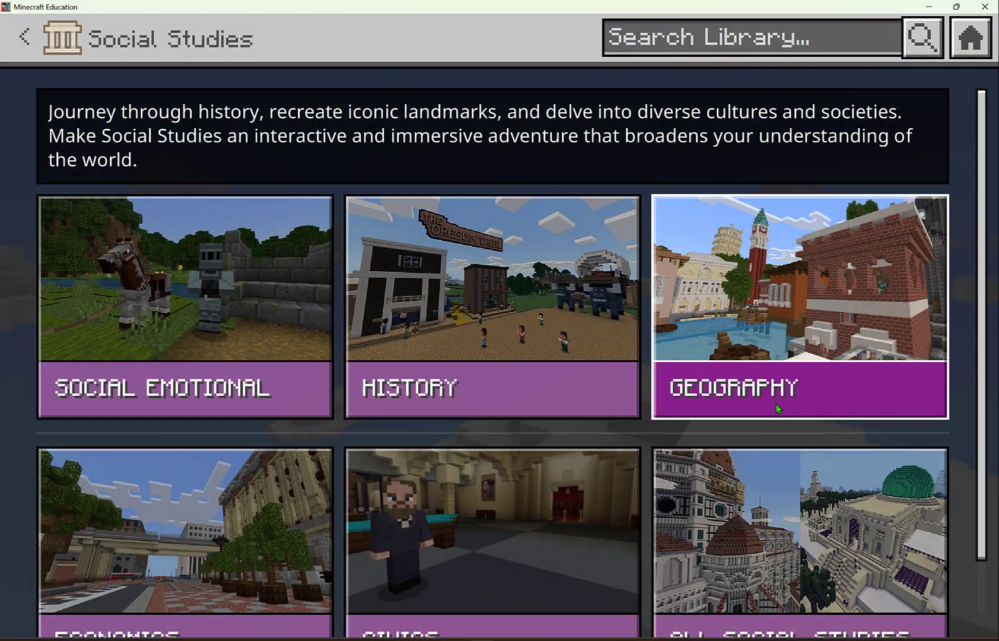
key(Escape)
scroll(237, 496, down, 3)
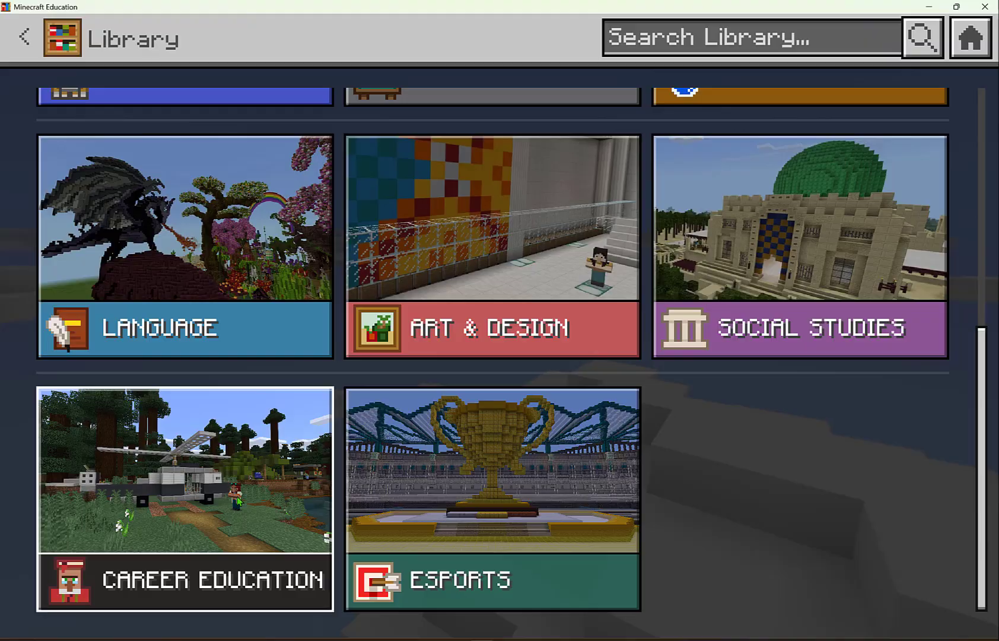
click(236, 496)
key(Escape)
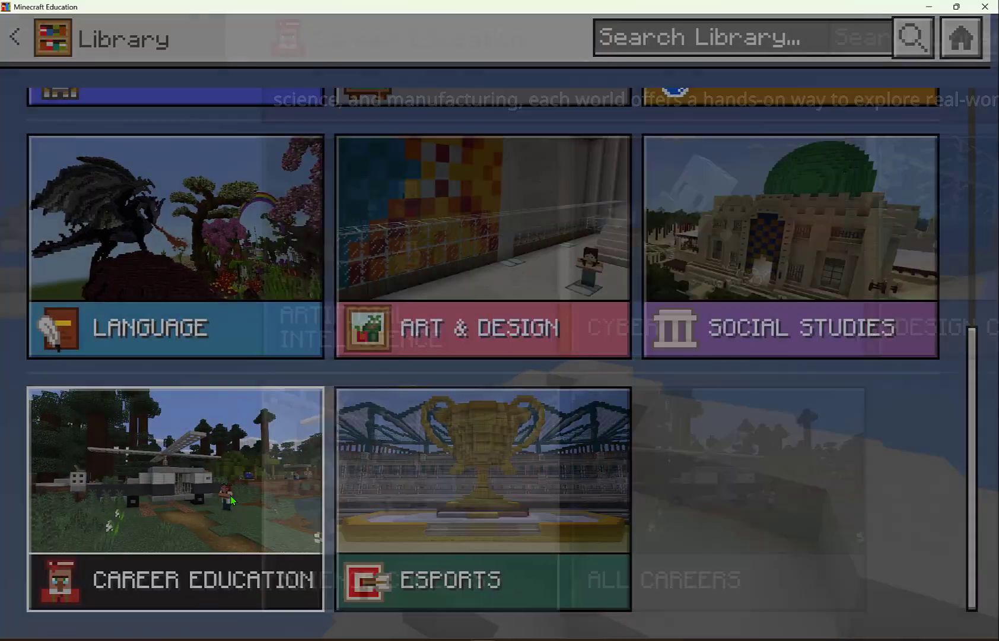